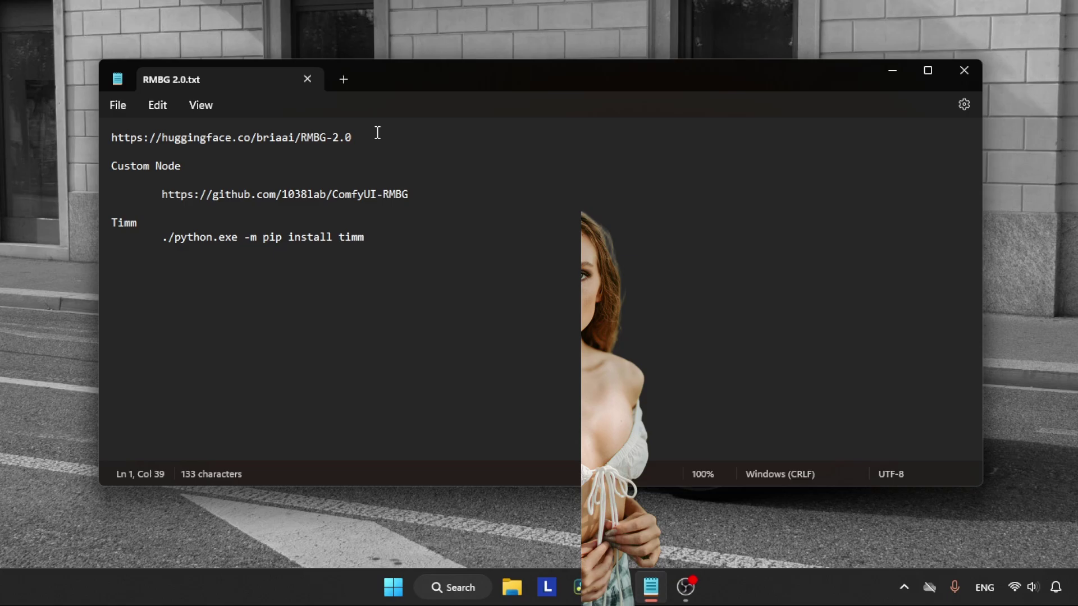
pyautogui.click(418, 198)
pyautogui.moveTo(418, 196); pyautogui.dragTo(152, 196)
pyautogui.hotkey('ctrl', 'c')
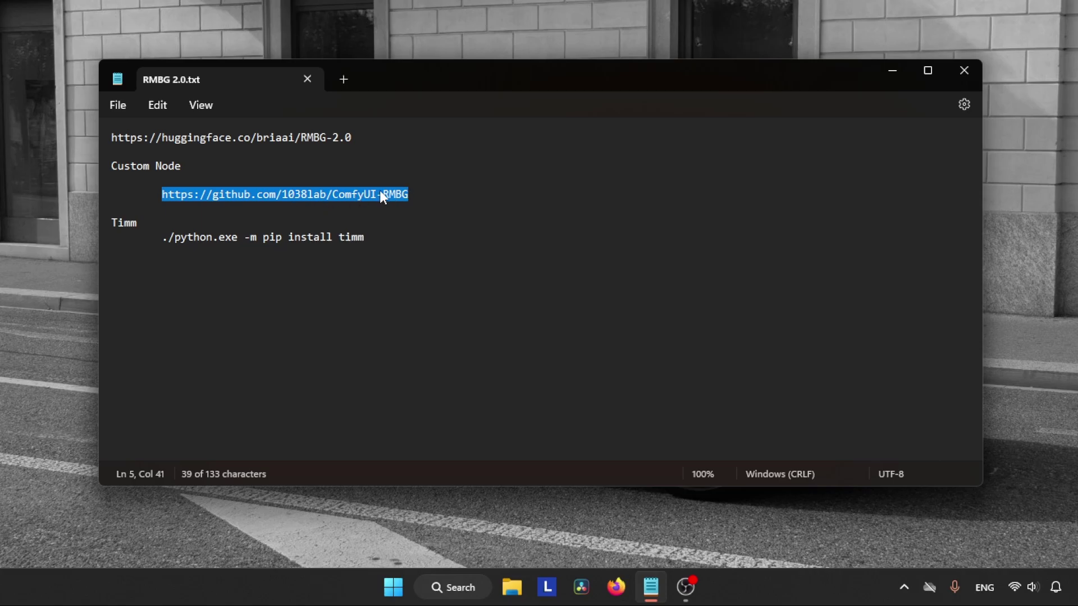
pyautogui.click(624, 578)
pyautogui.hotkey('ctrl', 'v')
pyautogui.press('Return')
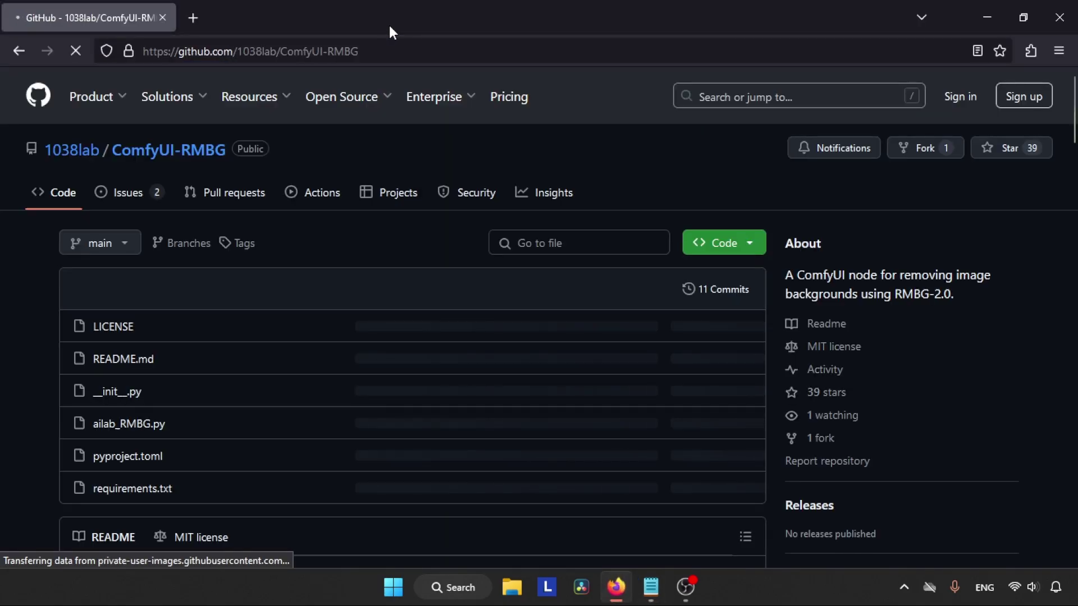
# Download the ComfyUI-RMBG repository as a ZIP file and close the browser
pyautogui.scroll(-5, 1027, 148)
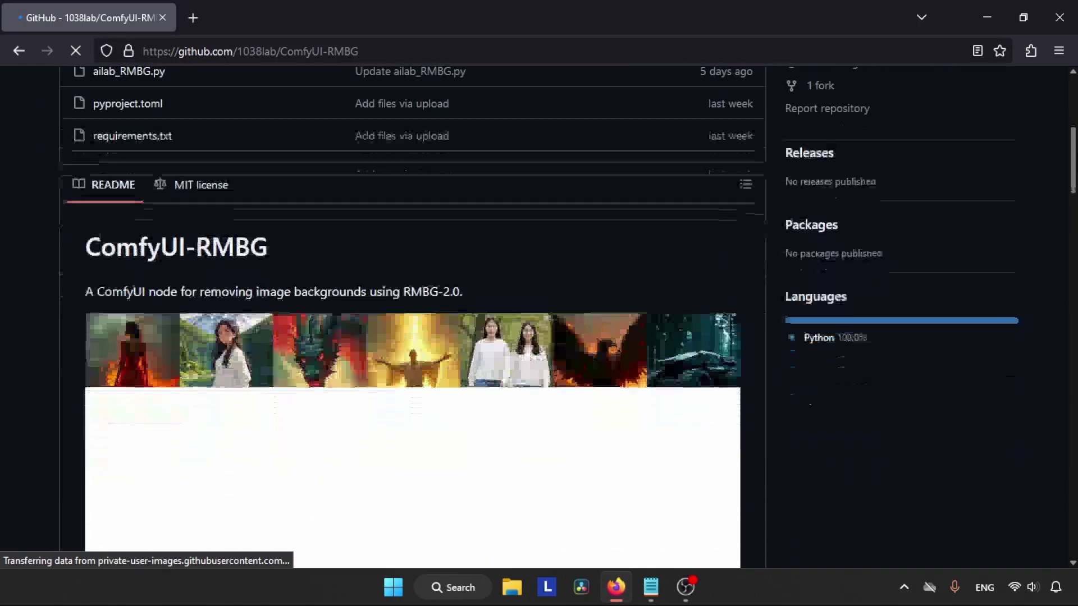
pyautogui.moveTo(1075, 168); pyautogui.dragTo(1074, 112)
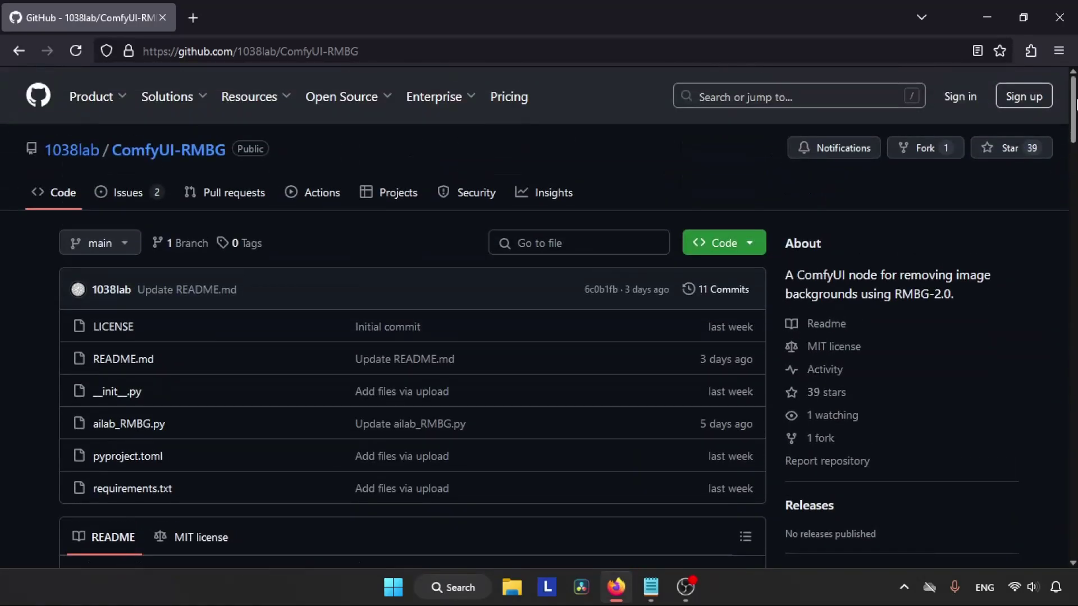
pyautogui.click(732, 246)
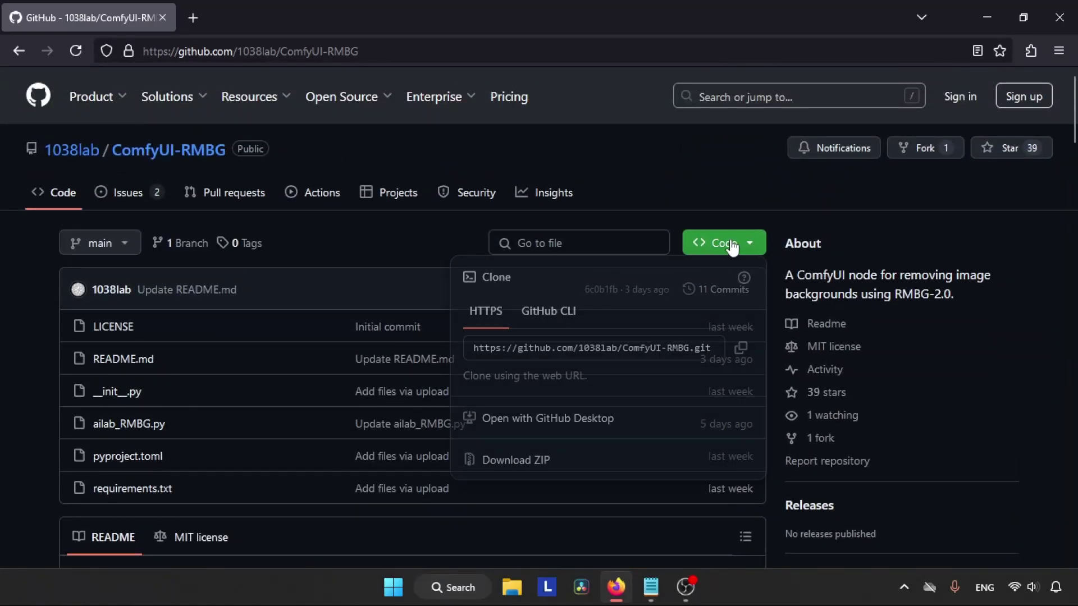
pyautogui.click(515, 474)
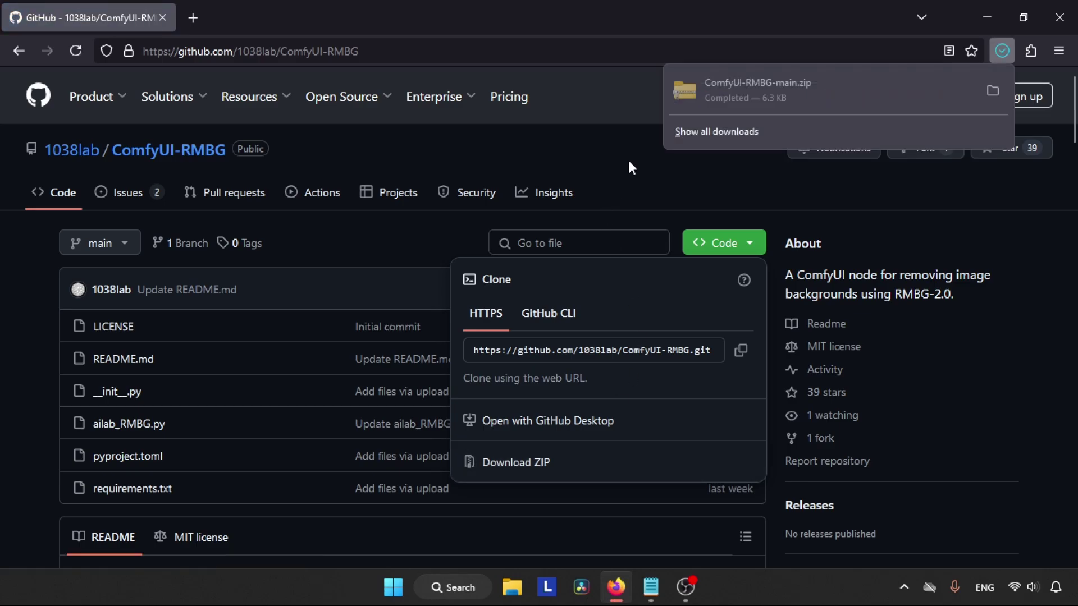
pyautogui.click(1068, 9)
pyautogui.click(1070, 9)
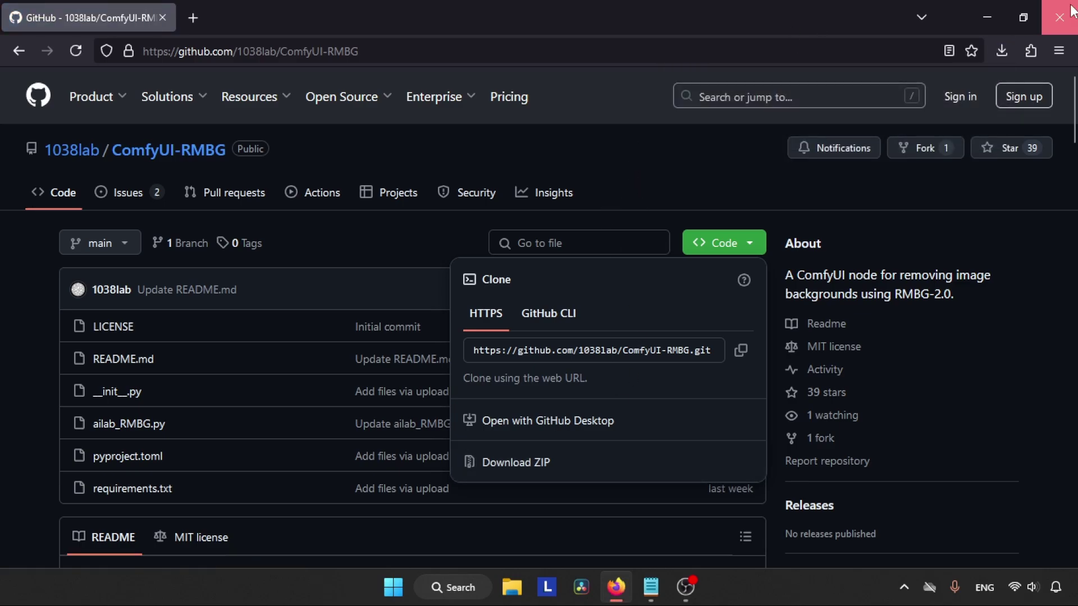
# Extract the ComfyUI-RMBG-main archive directly into the Downloads folder with 7-Zip and check the extracted files
pyautogui.click(513, 594)
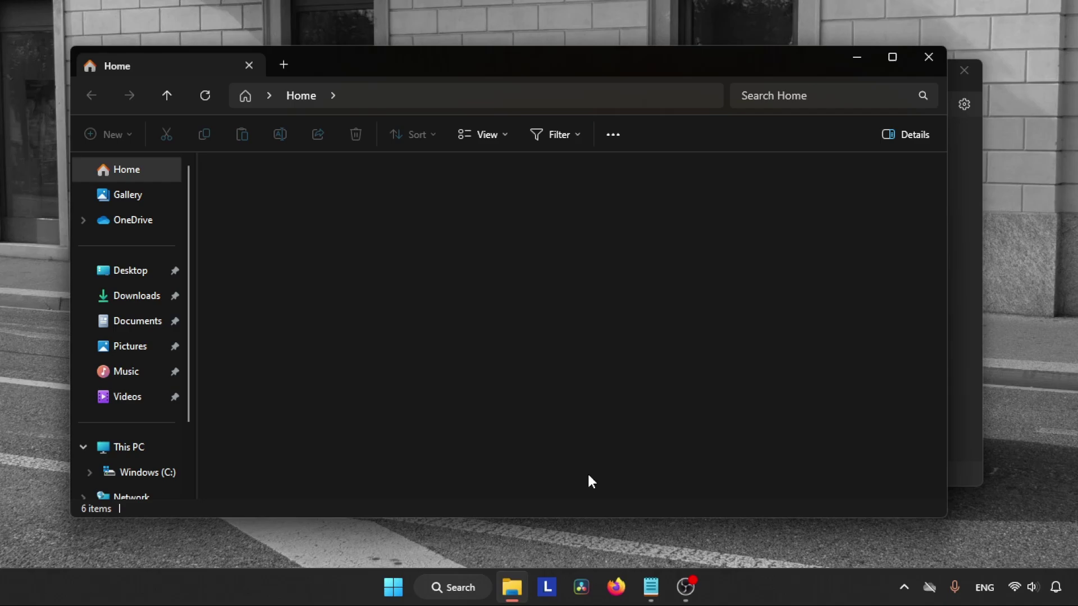
pyautogui.click(140, 298)
pyautogui.click(545, 189)
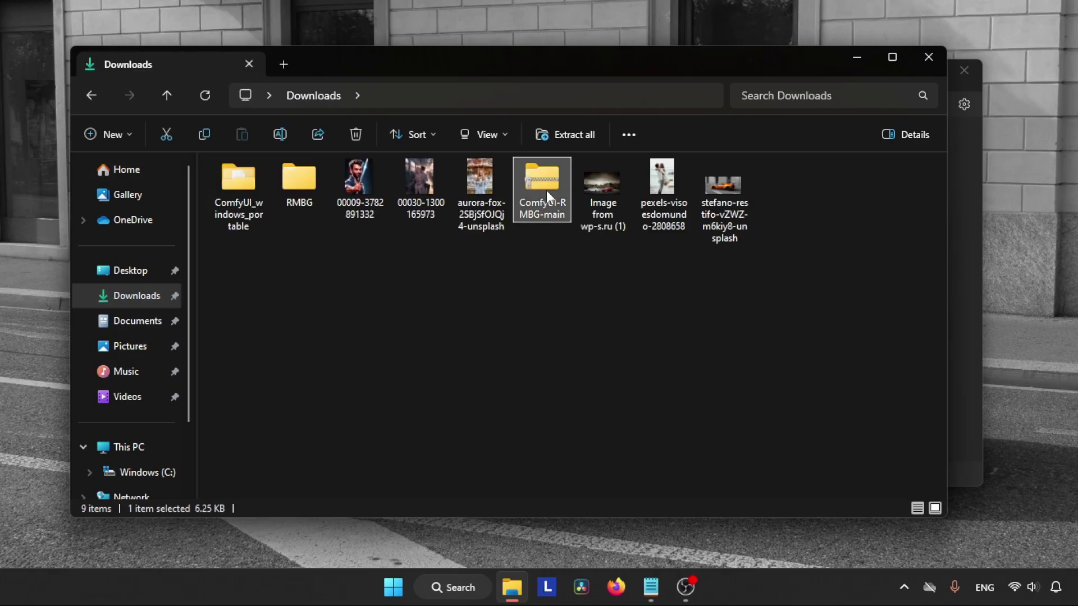
pyautogui.rightClick(540, 193)
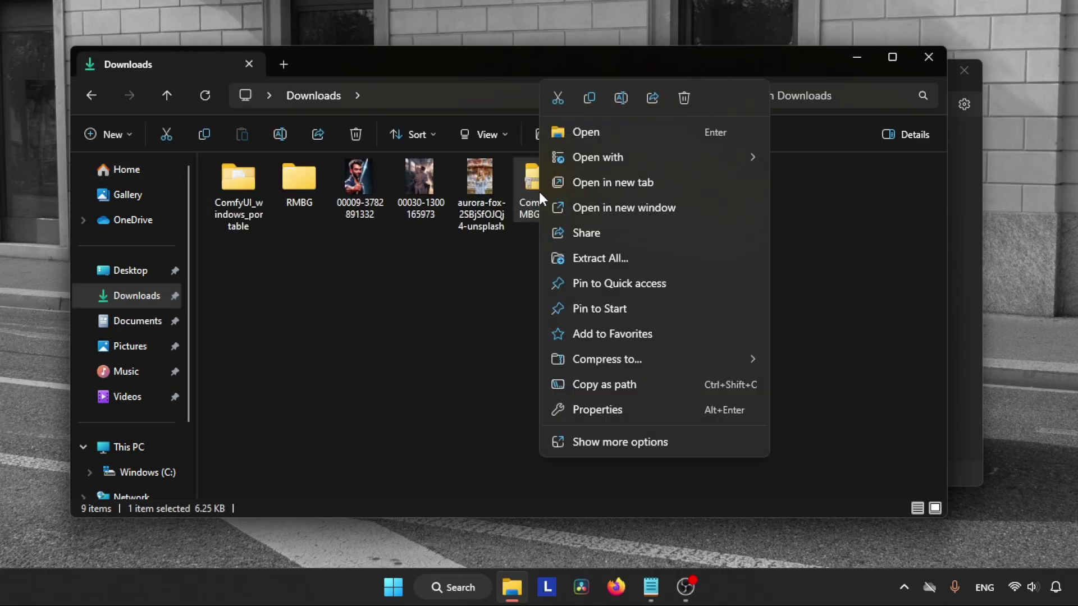
pyautogui.click(624, 441)
pyautogui.moveTo(639, 282)
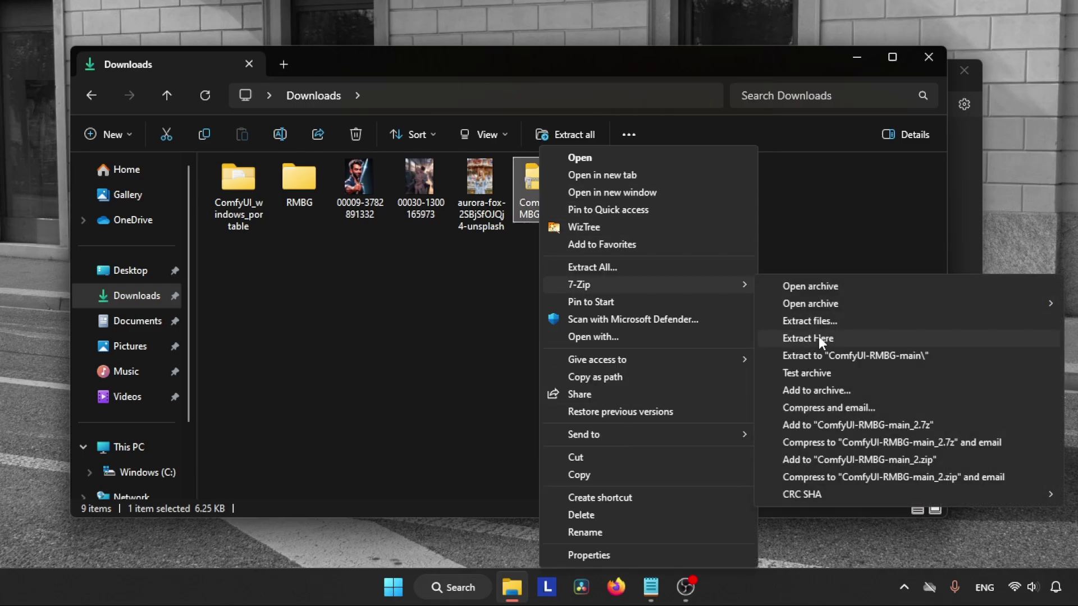
pyautogui.click(818, 336)
pyautogui.doubleClick(784, 194)
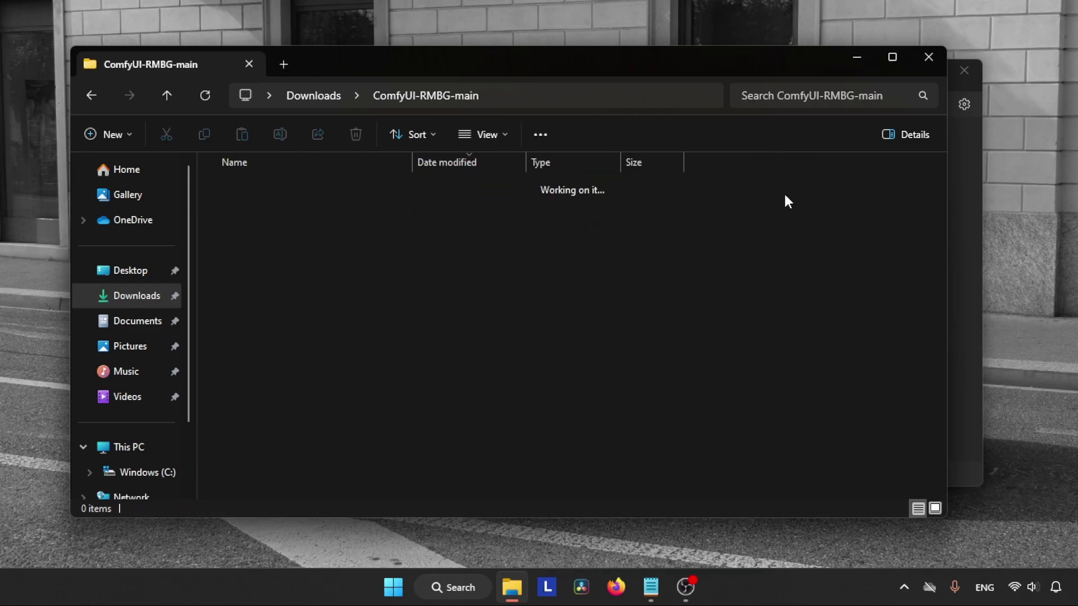
pyautogui.moveTo(409, 476); pyautogui.dragTo(641, 177)
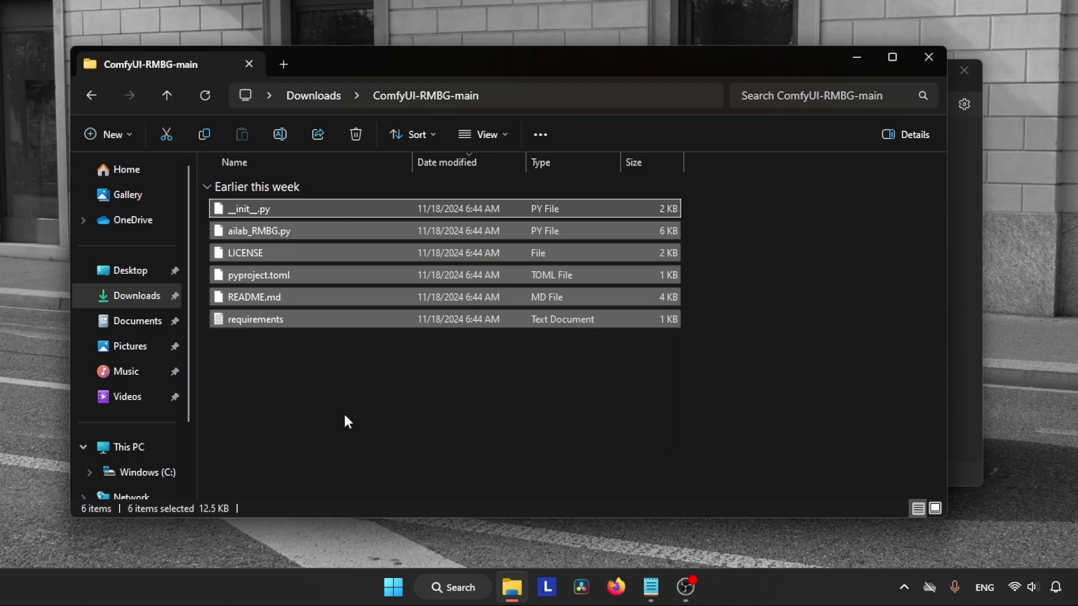
pyautogui.click(328, 96)
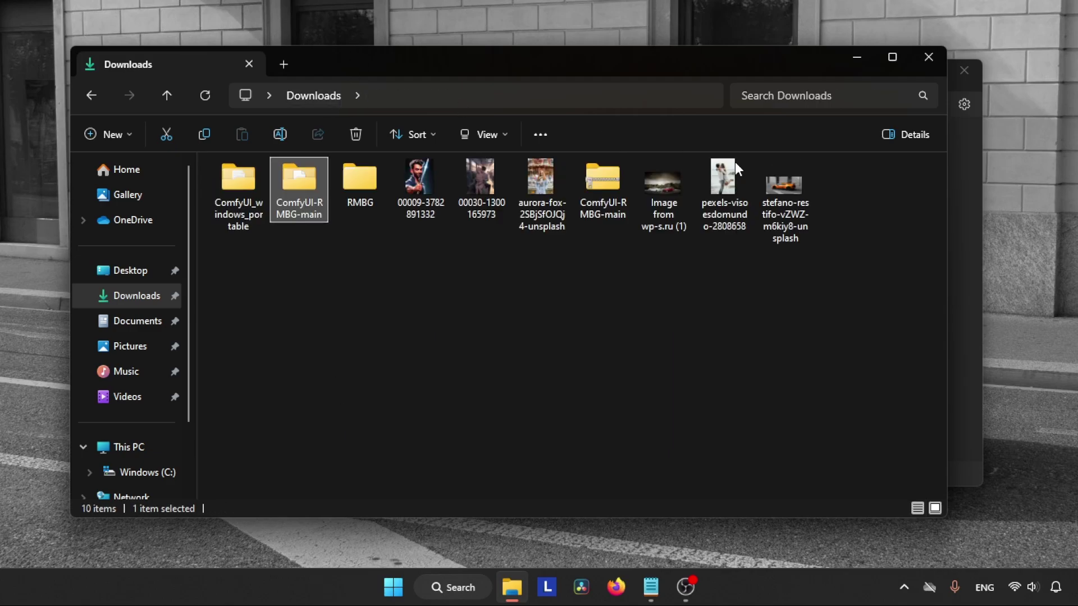
# Rename the extracted ComfyUI-RMBG-main folder as ComfyUI-RMBG
pyautogui.click(298, 211)
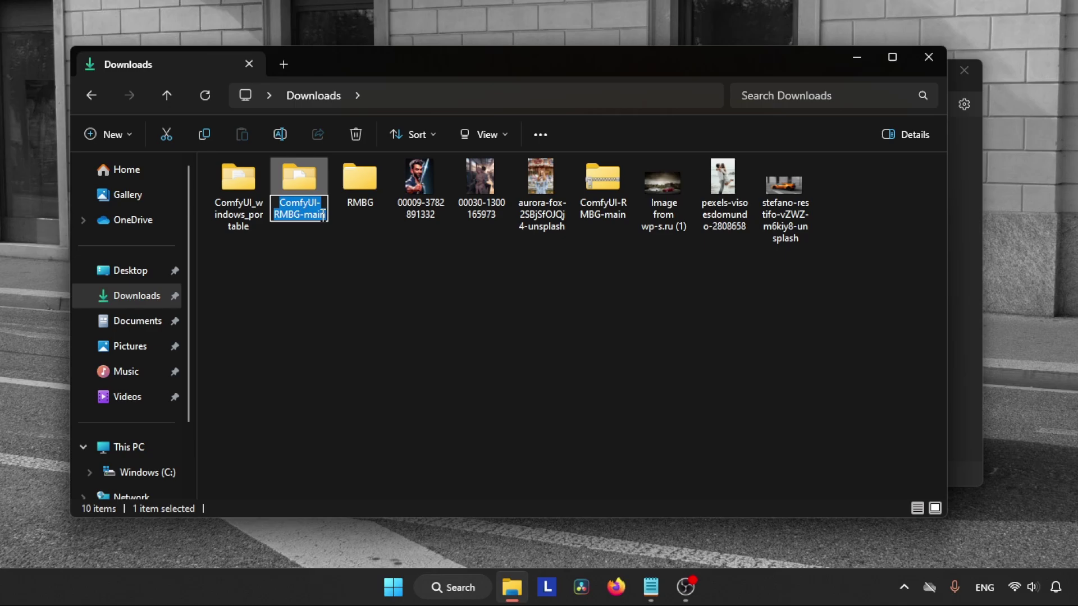
pyautogui.moveTo(301, 215); pyautogui.dragTo(342, 221)
pyautogui.press('BackSpace')
pyautogui.press('Return')
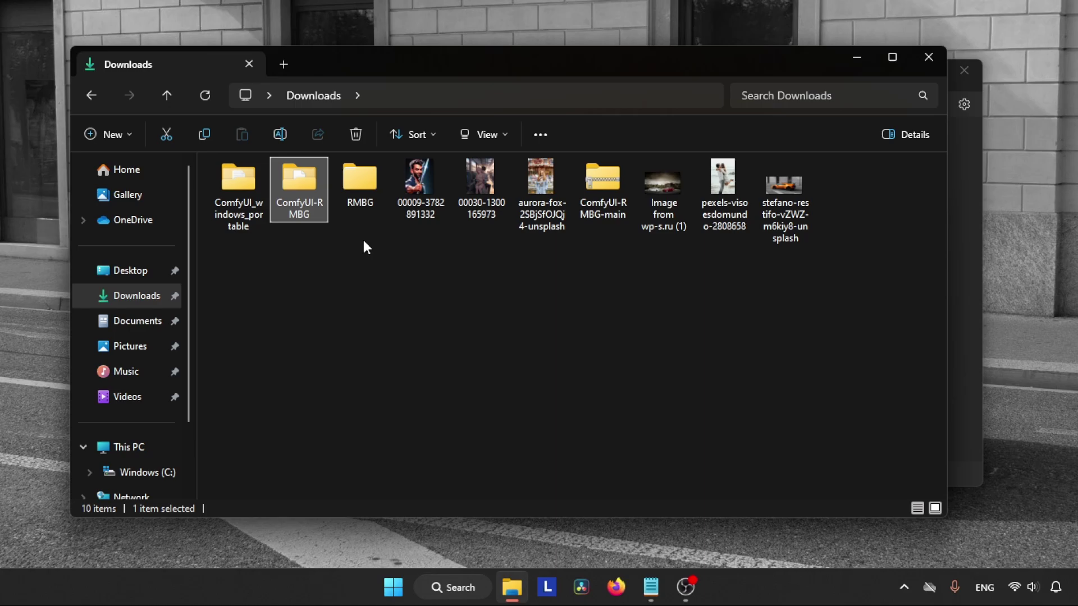
# Move the ComfyUI-RMBG folder into the custom_nodes folder of ComfyUI inside ComfyUI_windows_portable
pyautogui.hotkey('ctrl', 'x')
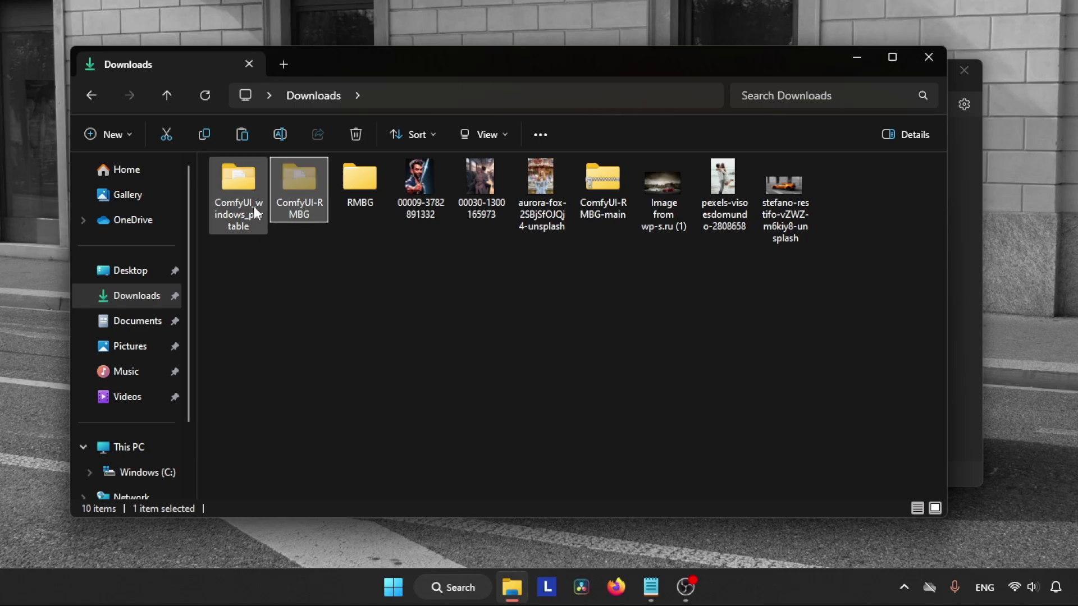
pyautogui.doubleClick(238, 190)
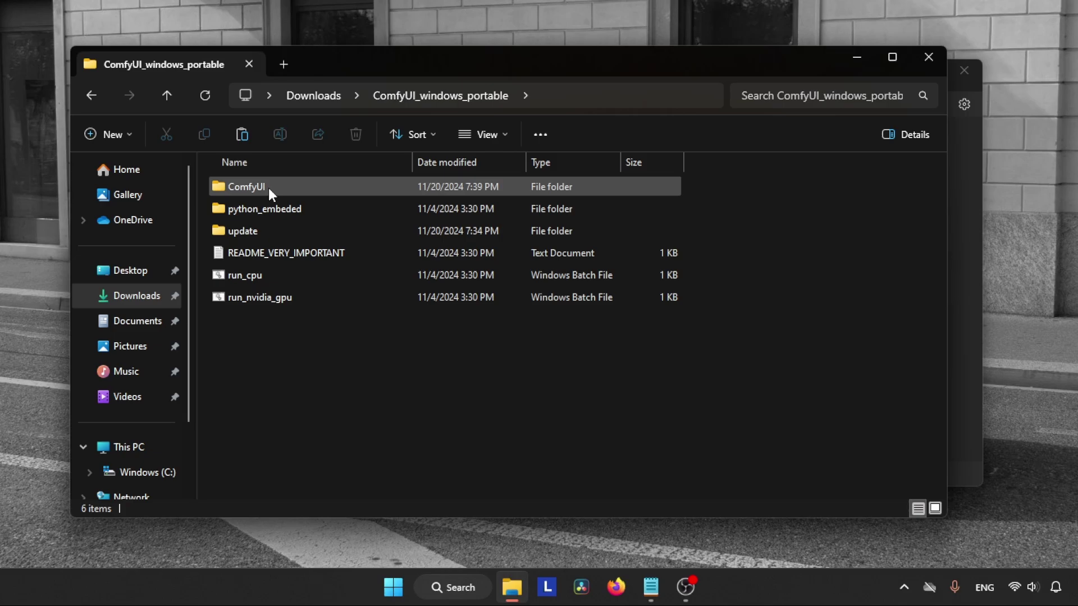
pyautogui.click(290, 189)
pyautogui.doubleClick(290, 188)
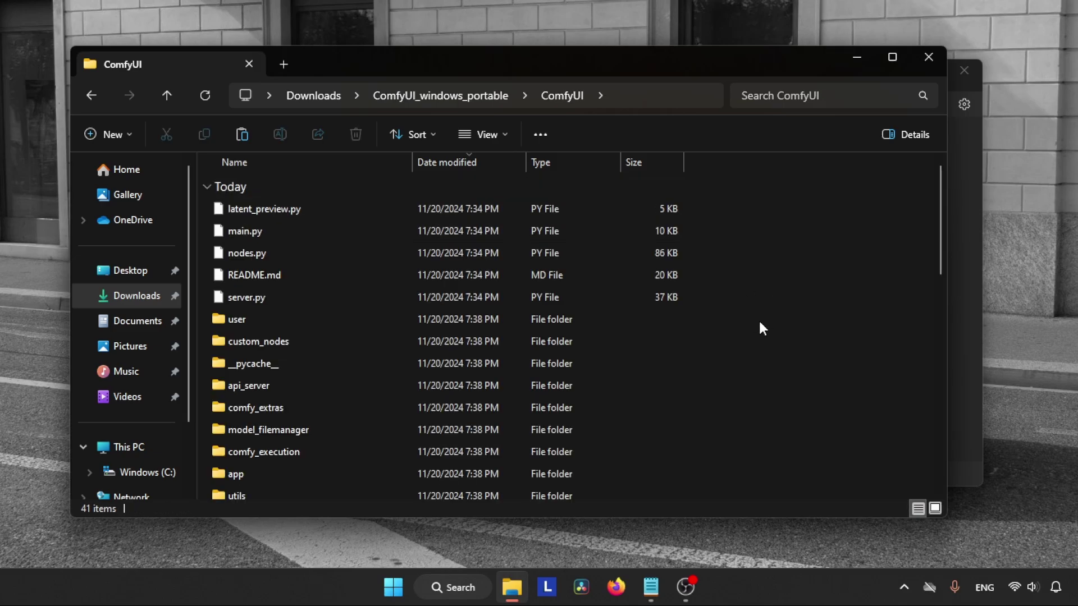
pyautogui.doubleClick(354, 339)
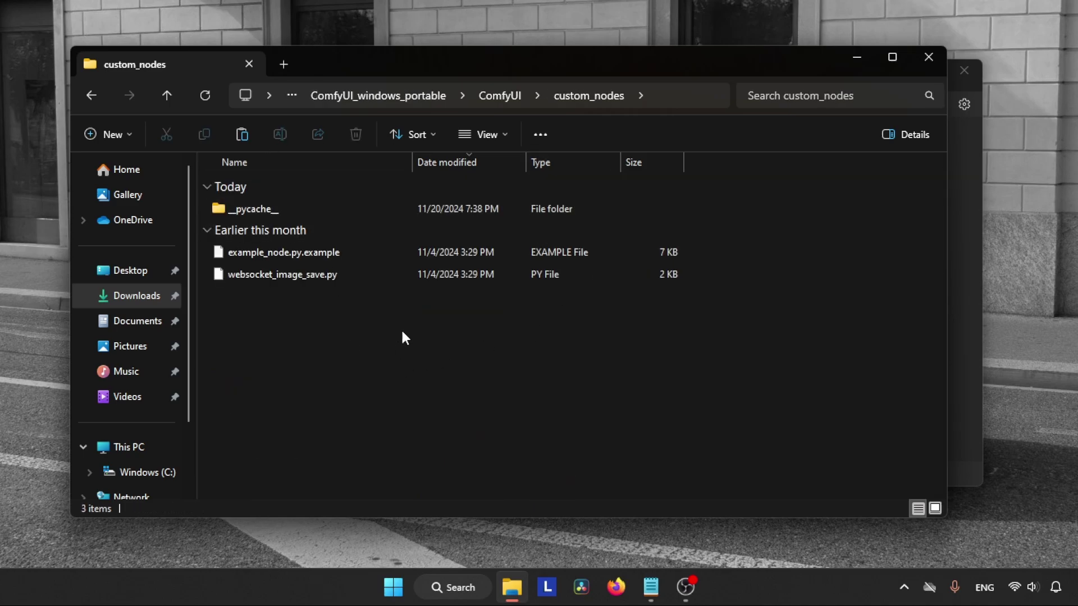
pyautogui.hotkey('ctrl', 'v')
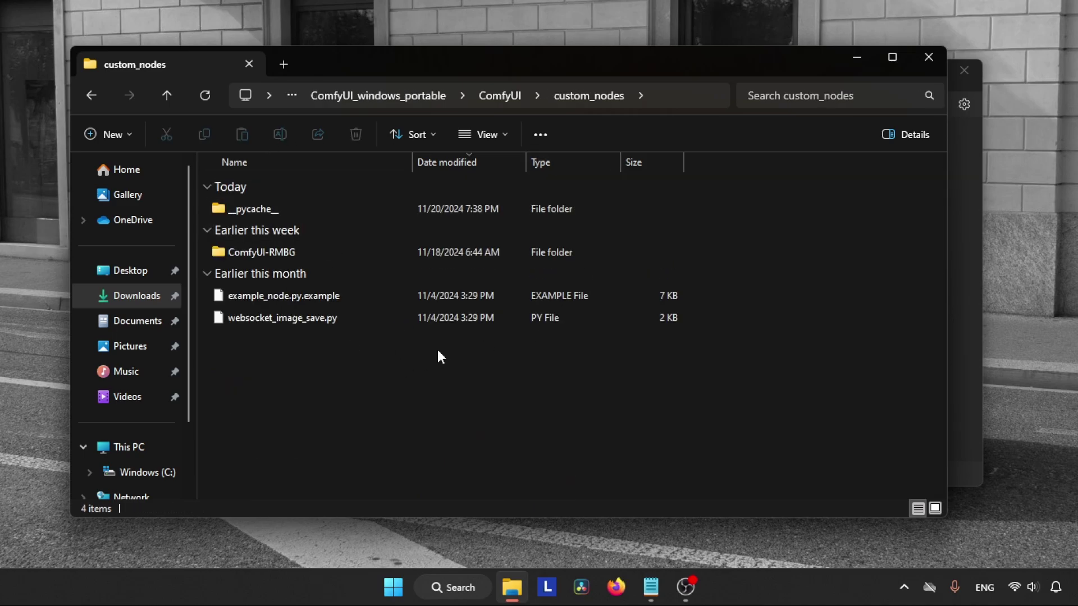
# Return to the ComfyUI_windows_portable folder and check the timm install command in the RMBG 2.0.txt notes
pyautogui.click(400, 93)
pyautogui.click(529, 368)
pyautogui.click(651, 587)
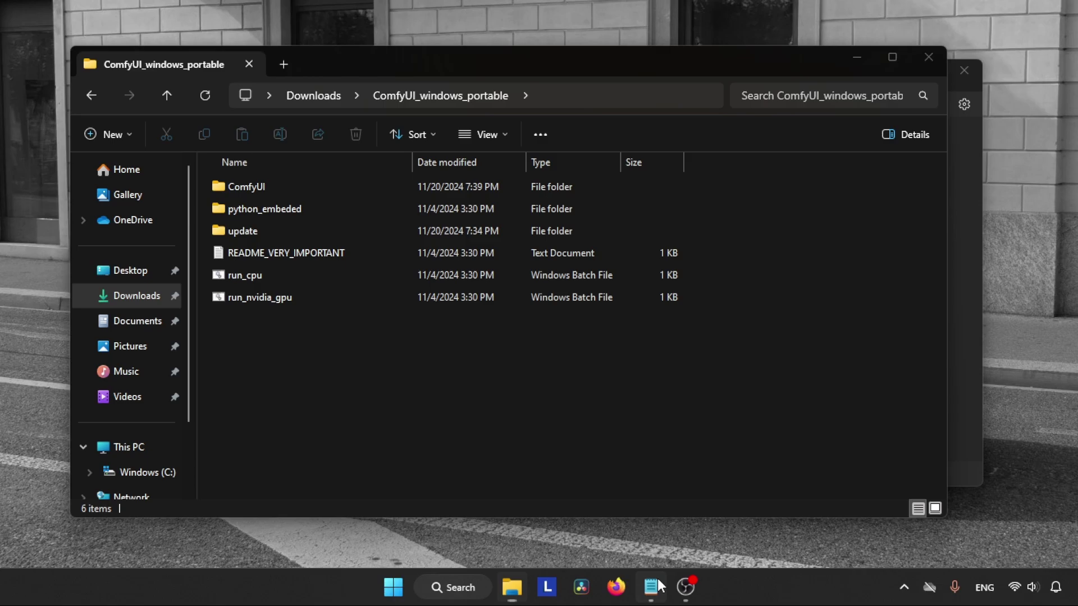
pyautogui.moveTo(372, 238); pyautogui.dragTo(336, 237)
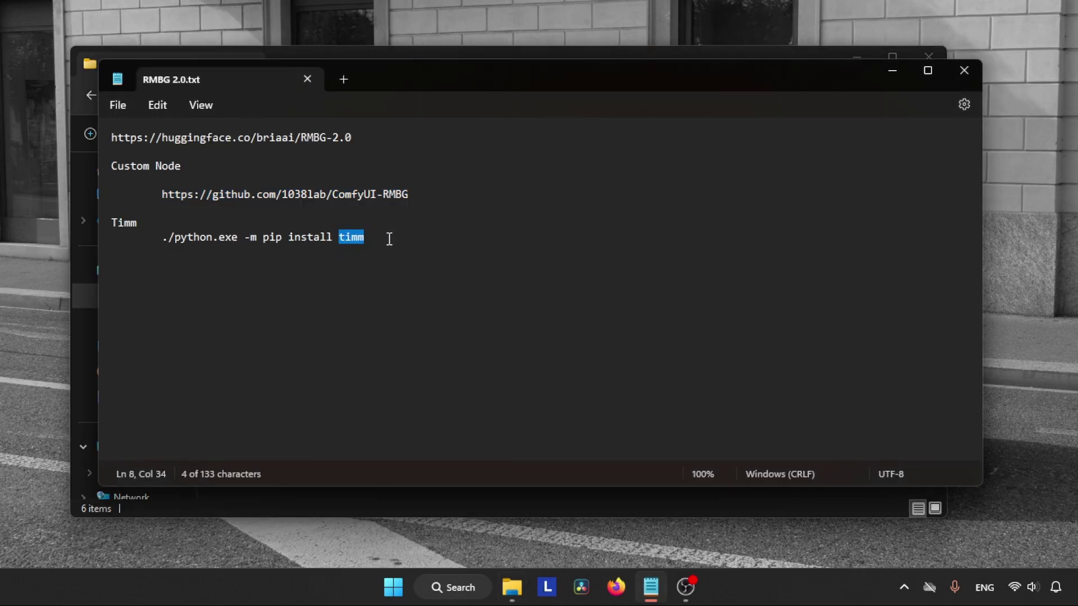
pyautogui.click(899, 72)
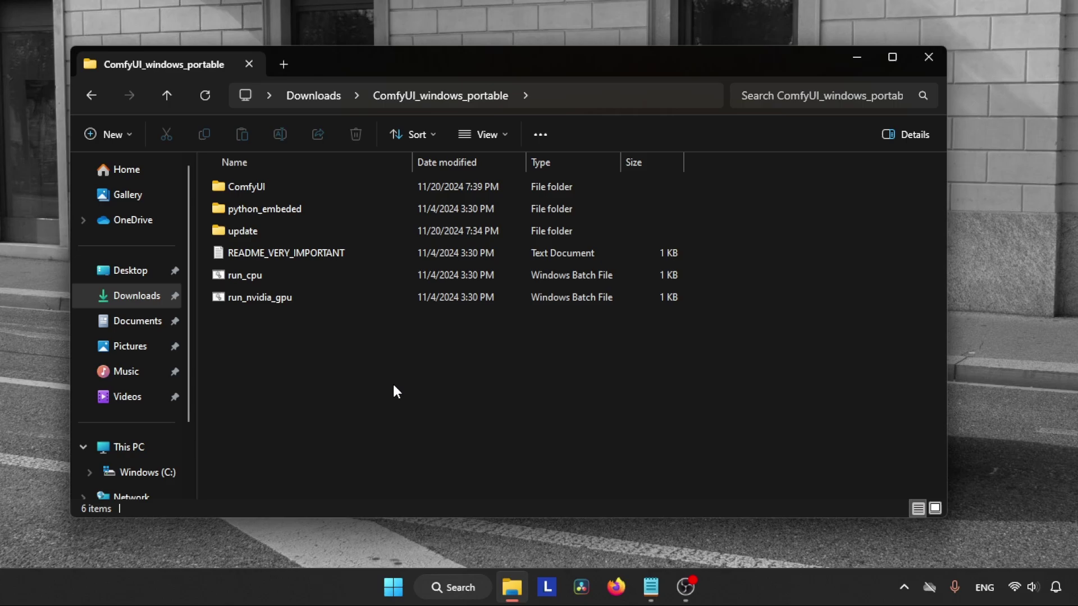
# Open a terminal in the python_embeded folder of ComfyUI_windows_portable
pyautogui.doubleClick(308, 211)
pyautogui.rightClick(856, 257)
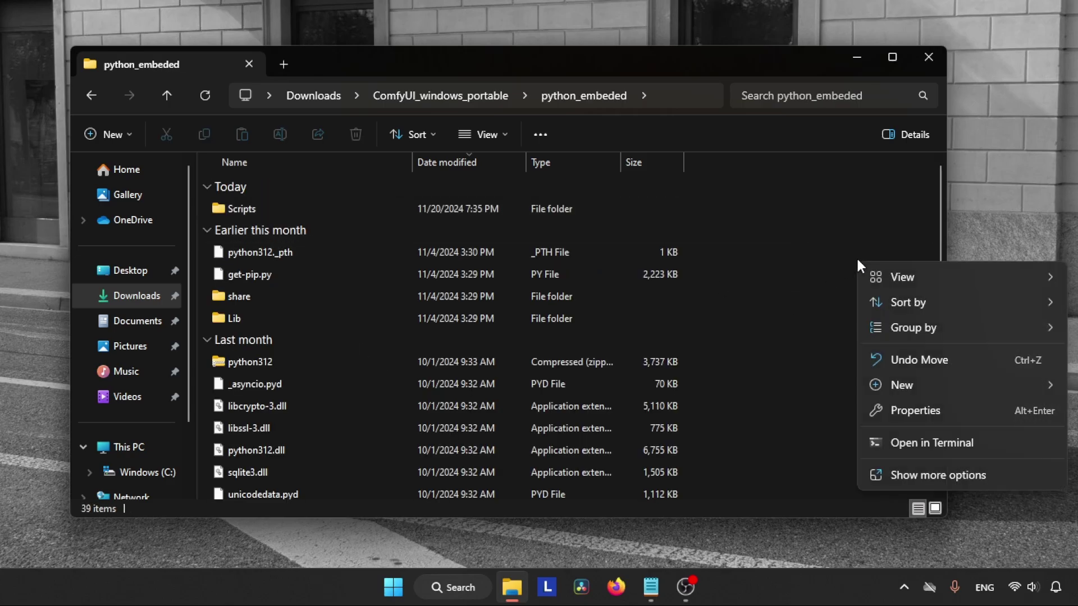
pyautogui.press('Escape')
pyautogui.click(858, 231)
pyautogui.rightClick(893, 289)
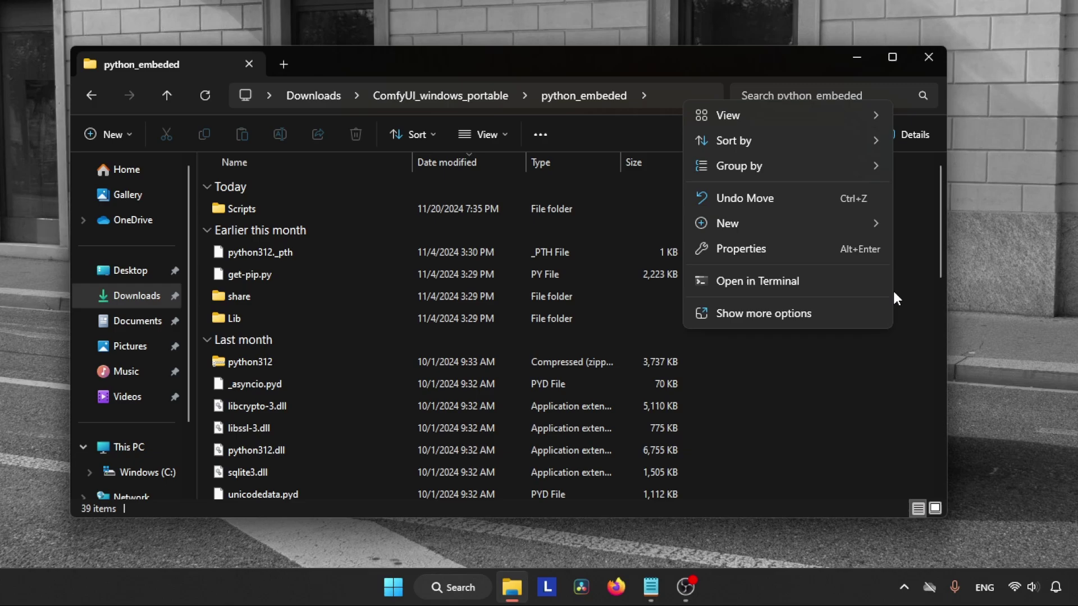
pyautogui.click(861, 366)
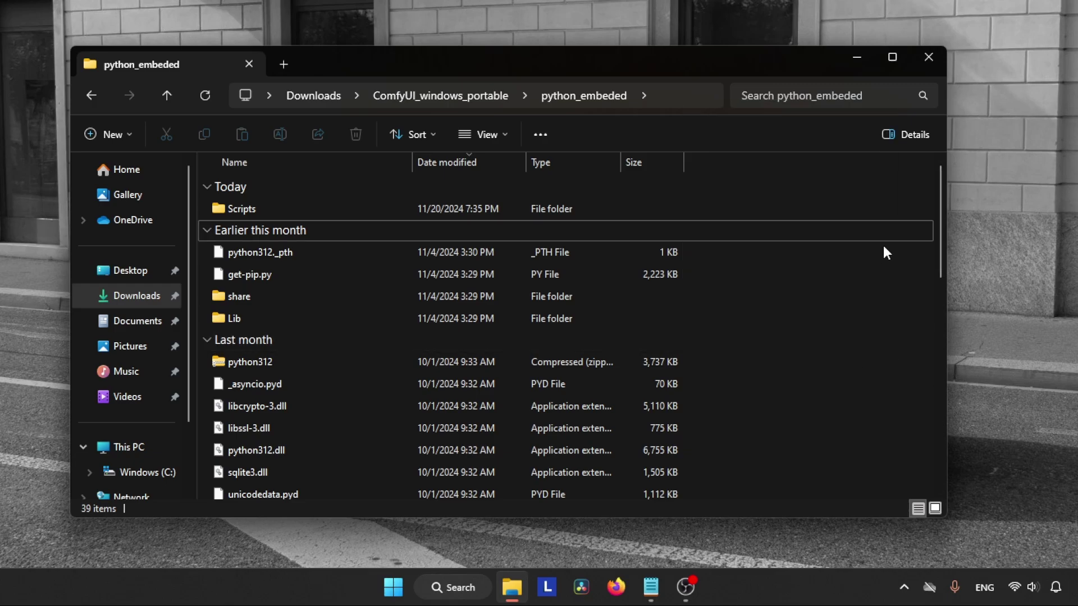
pyautogui.rightClick(912, 300)
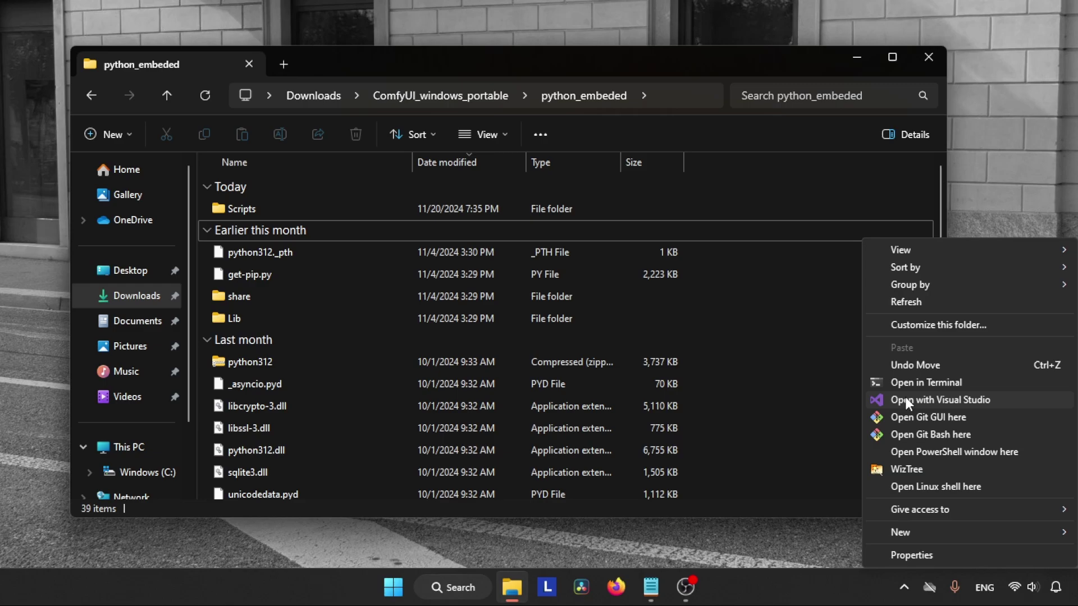
pyautogui.click(926, 382)
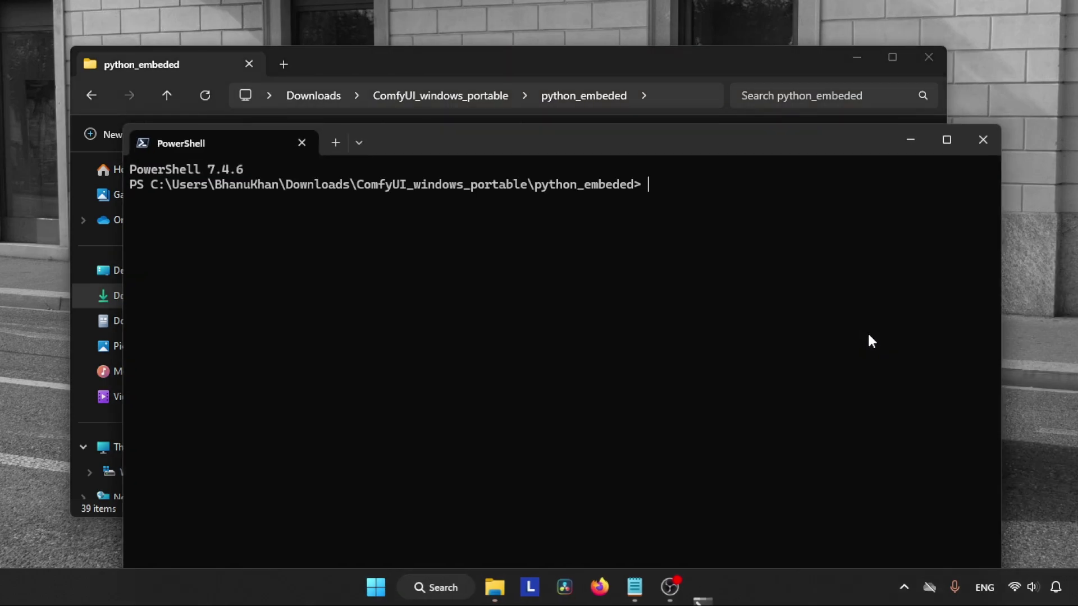
# Install the timm package in the embedded Python by running ./python.exe -m pip install timm
pyautogui.write('.')
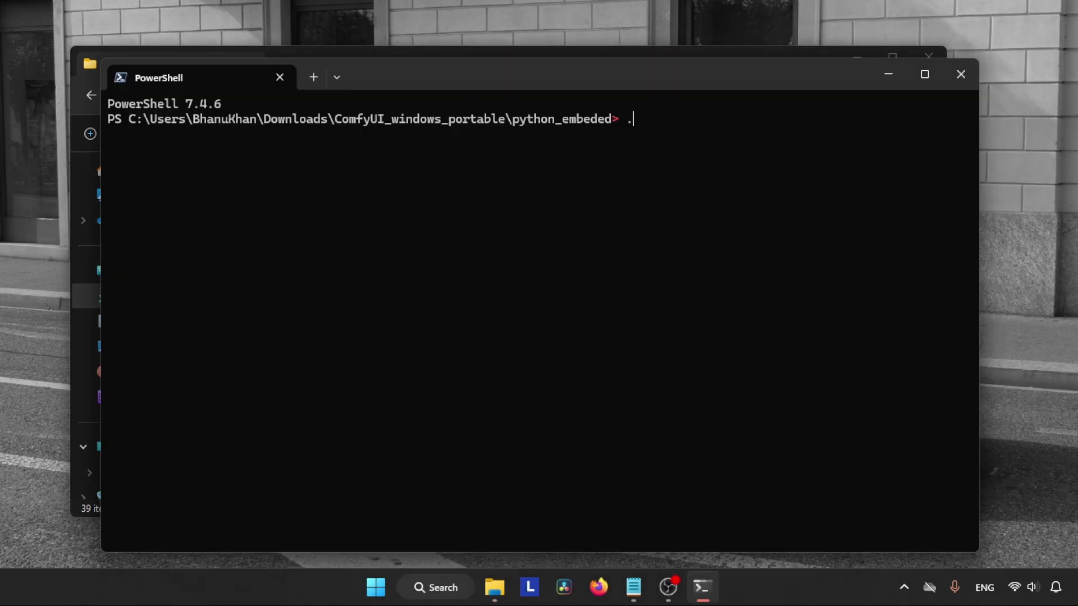
pyautogui.write('/python.exe ')
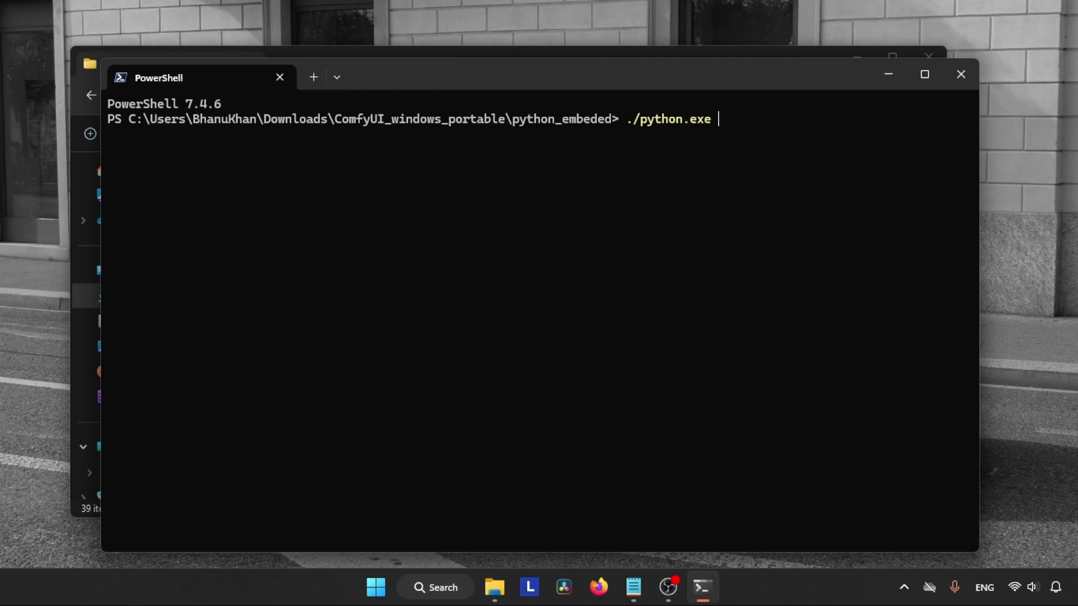
pyautogui.write('-m pip install timm')
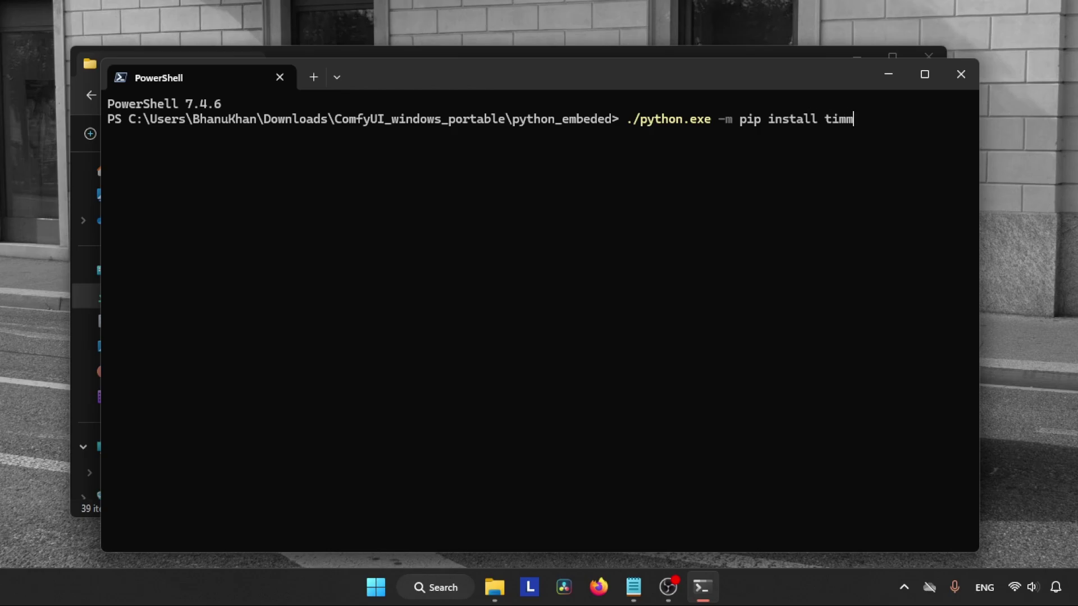
pyautogui.press('Return')
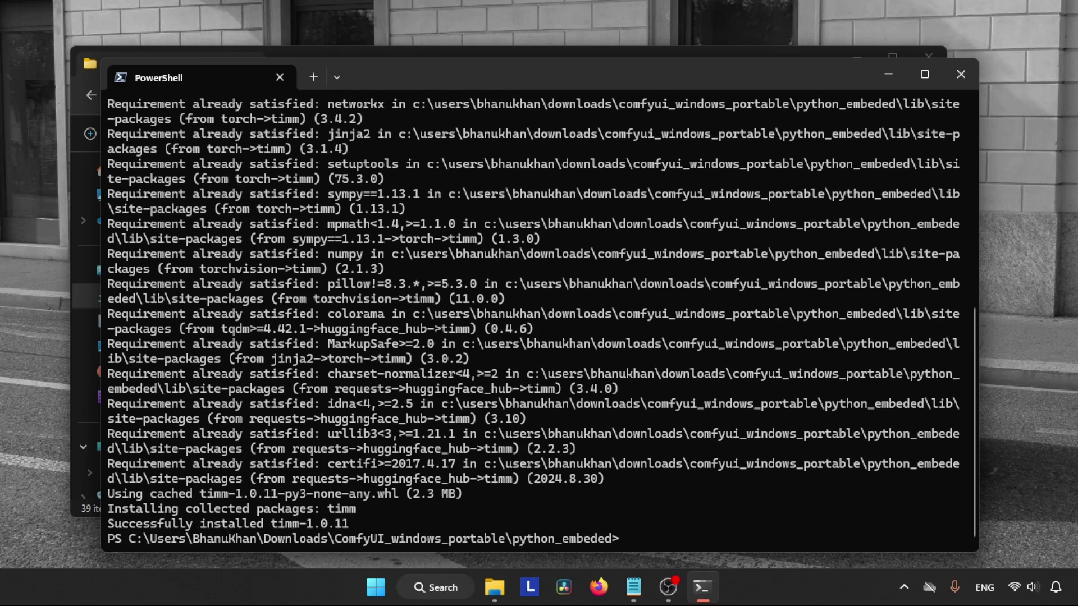
# Exit the terminal and launch ComfyUI with the run_nvidia_gpu batch file in the ComfyUI_windows_portable folder
pyautogui.write('exit')
pyautogui.press('Return')
pyautogui.click(468, 97)
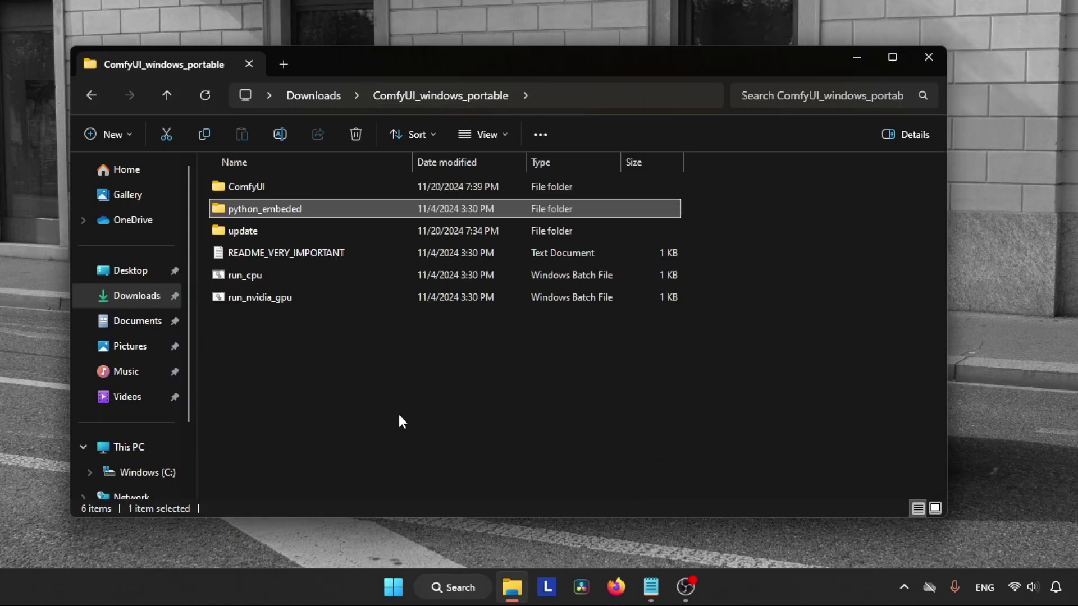
pyautogui.doubleClick(337, 297)
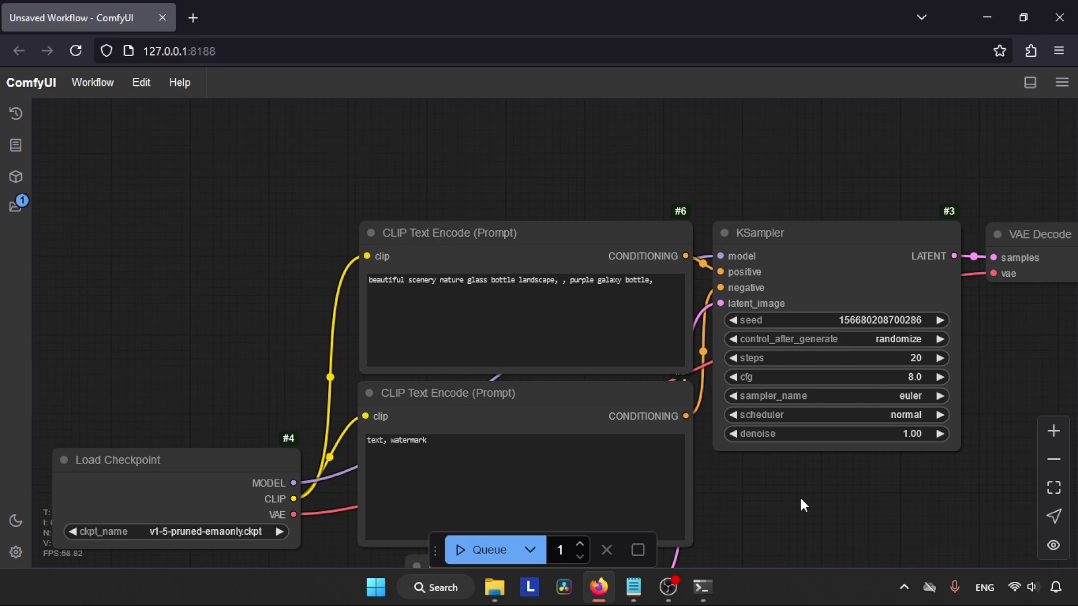
# Clear the default workflow so the node canvas is empty
pyautogui.moveTo(801, 500); pyautogui.dragTo(763, 421)
pyautogui.click(363, 201)
pyautogui.click(143, 84)
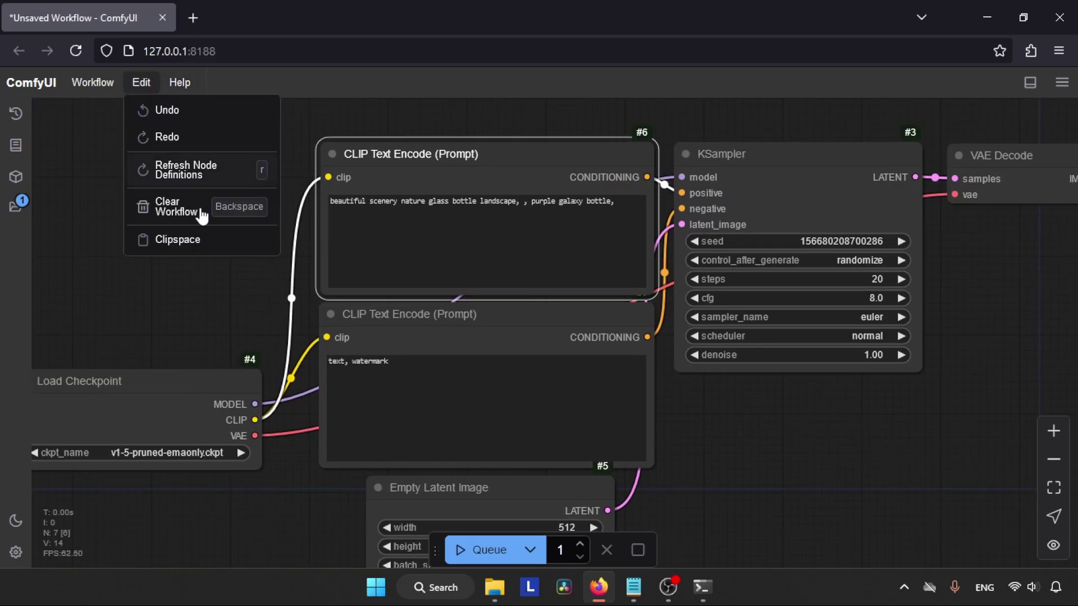
pyautogui.click(163, 209)
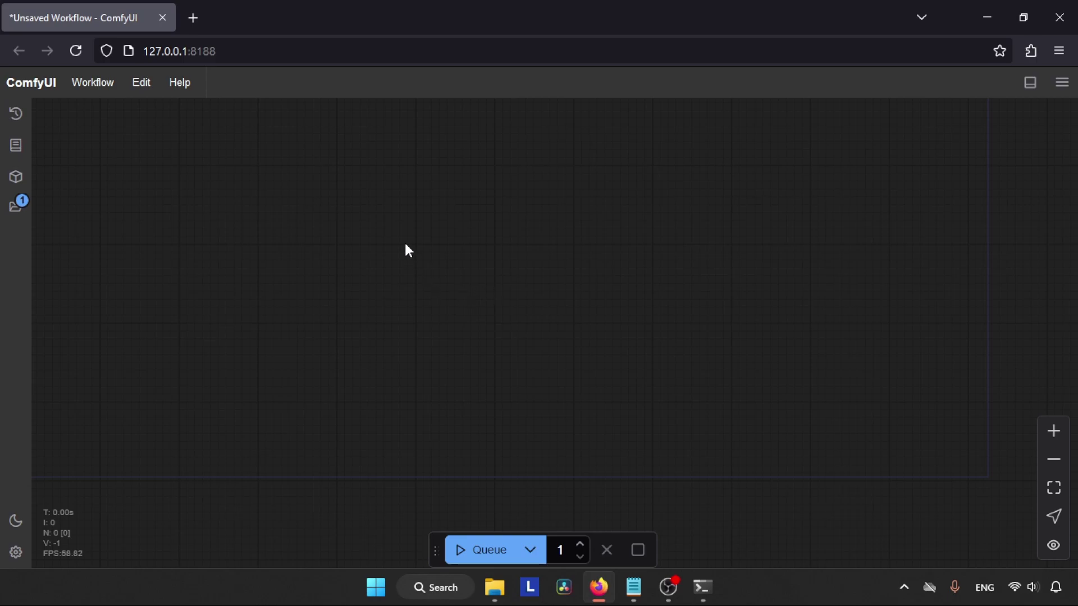
# Add a Load Image node found by searching for "load imag" and place it in the canvas's upper-left area
pyautogui.doubleClick(386, 207)
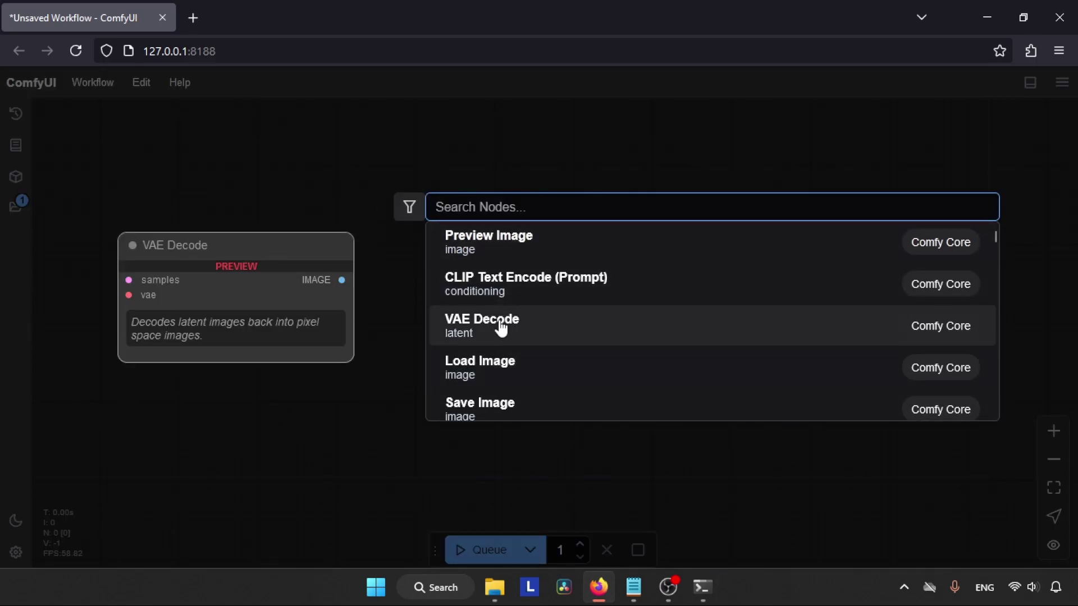
pyautogui.write('load imag')
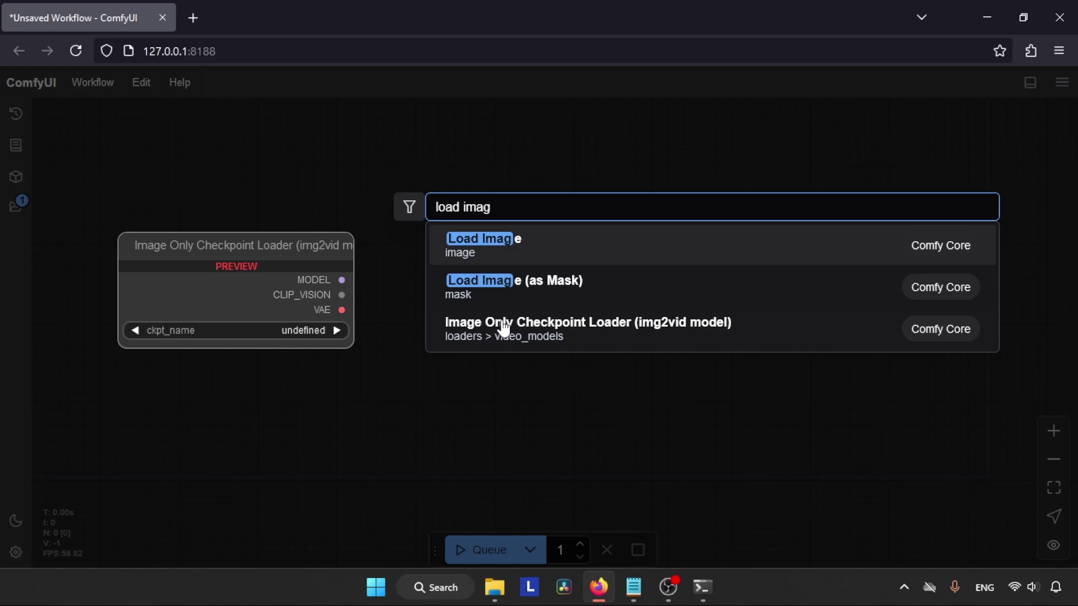
pyautogui.click(481, 243)
pyautogui.moveTo(483, 228); pyautogui.dragTo(342, 151)
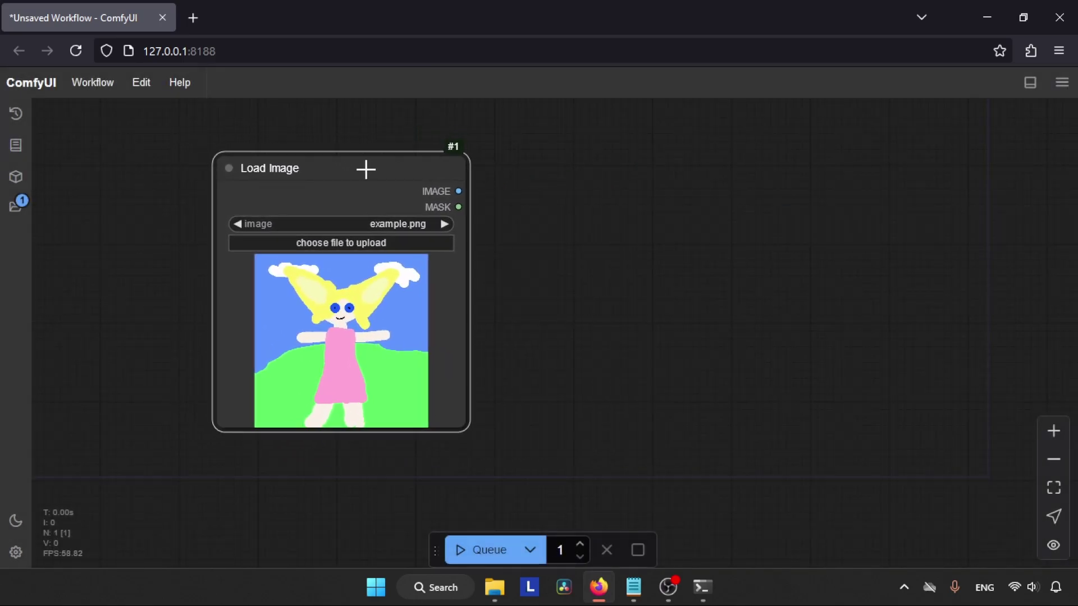
# Load the Unsplash photo of the woman at the carousel from Downloads into the Load Image node
pyautogui.click(310, 244)
pyautogui.click(128, 247)
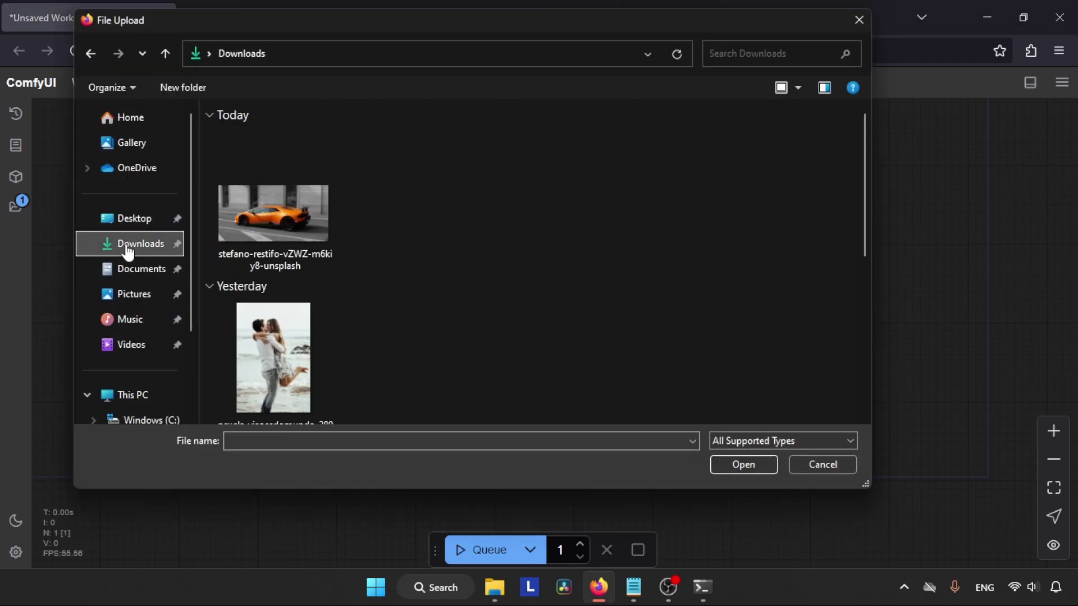
pyautogui.moveTo(866, 167); pyautogui.dragTo(868, 309)
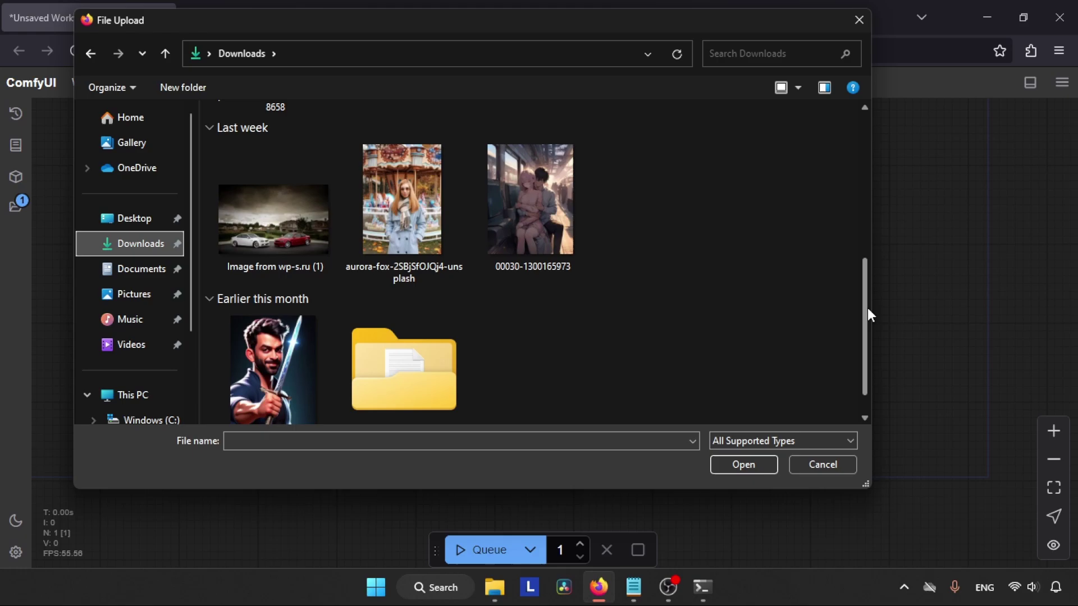
pyautogui.click(399, 210)
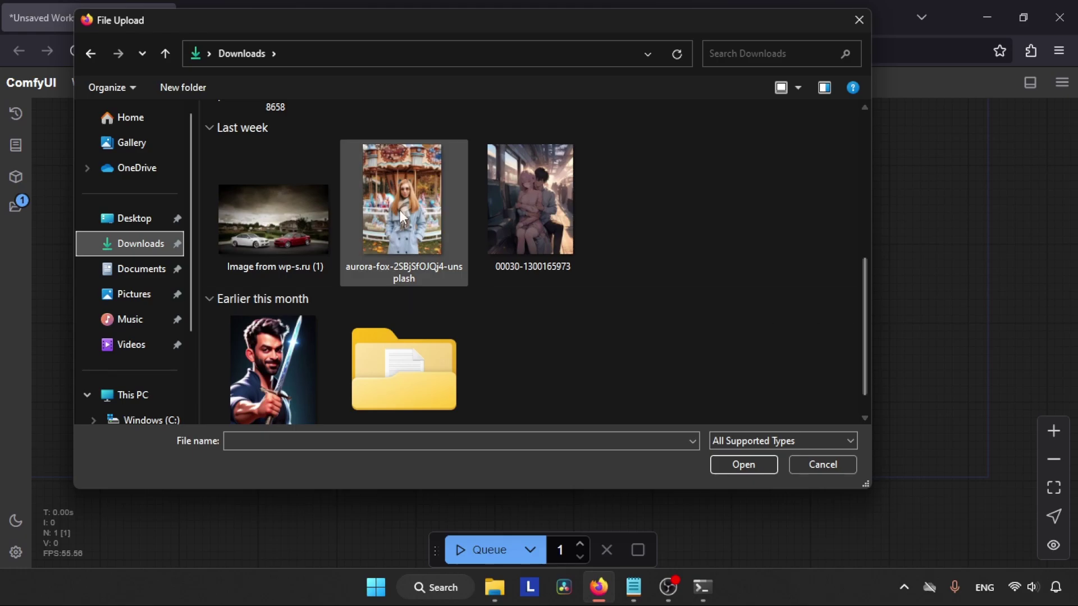
pyautogui.click(736, 468)
# Add an RMBG (Remove Background) node beside Load Image and connect the IMAGE output to its image input
pyautogui.moveTo(559, 296); pyautogui.dragTo(346, 304)
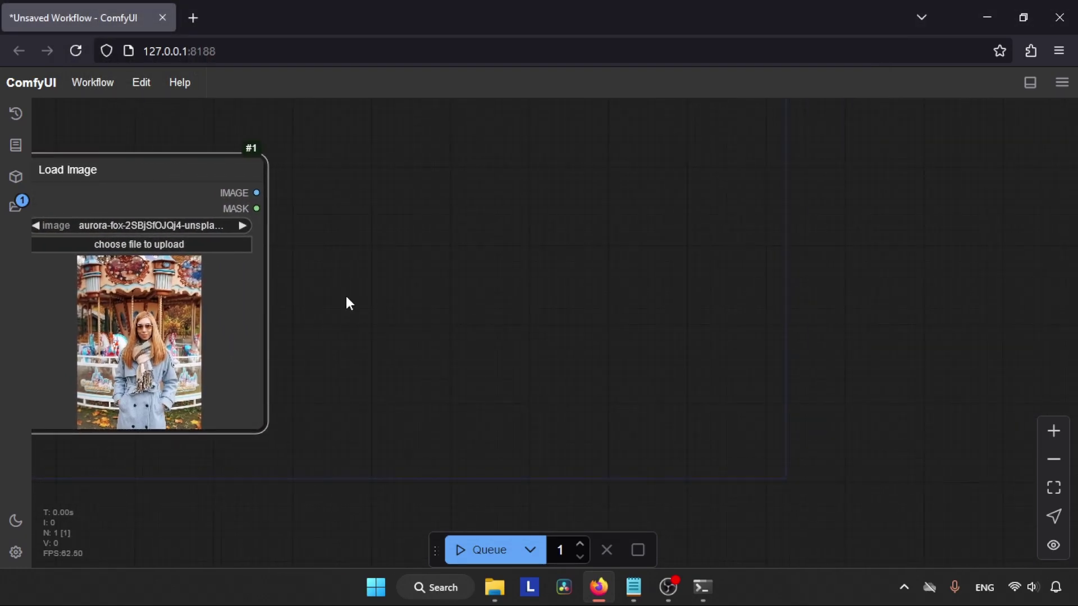
pyautogui.click(346, 304)
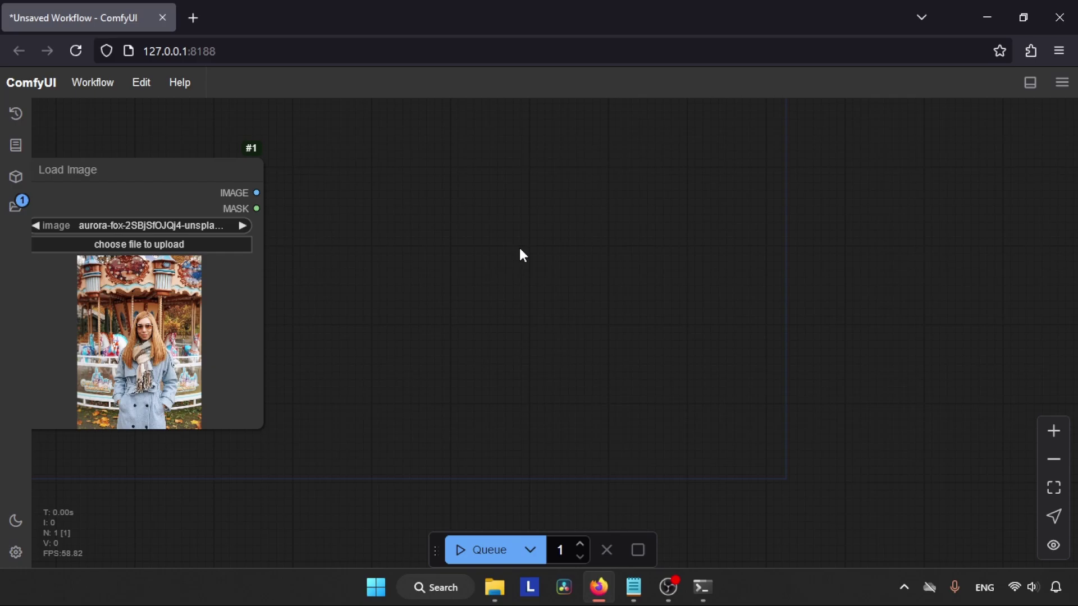
pyautogui.doubleClick(512, 197)
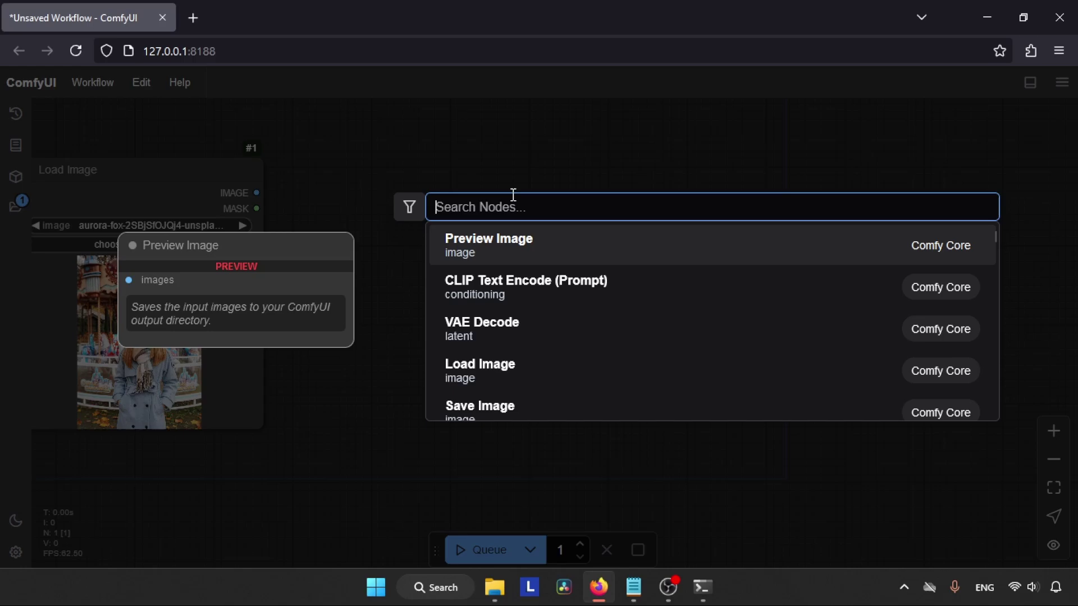
pyautogui.write('rm')
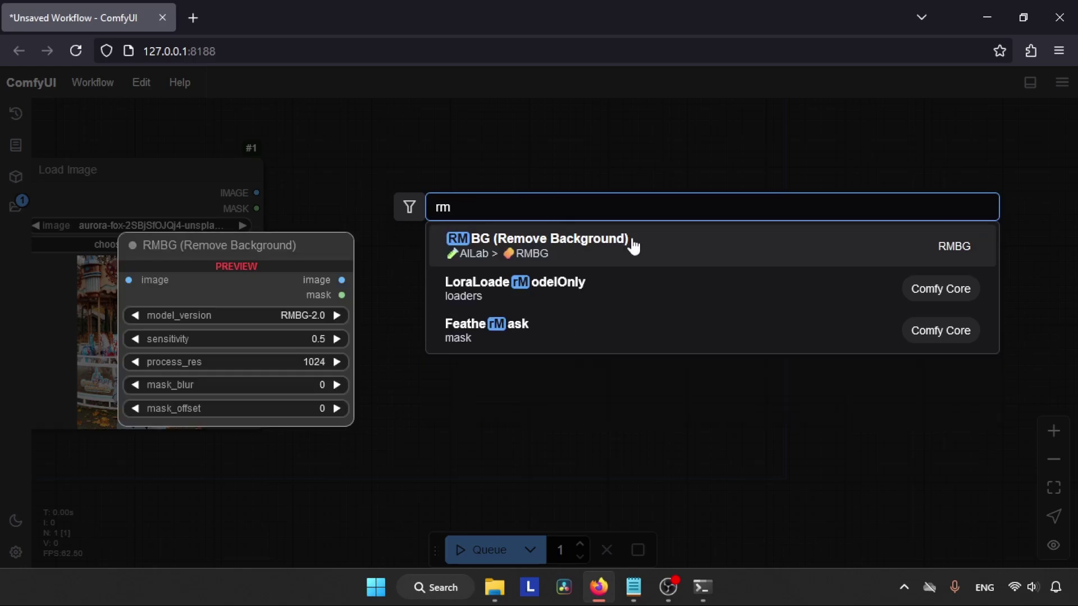
pyautogui.click(578, 244)
pyautogui.moveTo(626, 188); pyautogui.dragTo(568, 200)
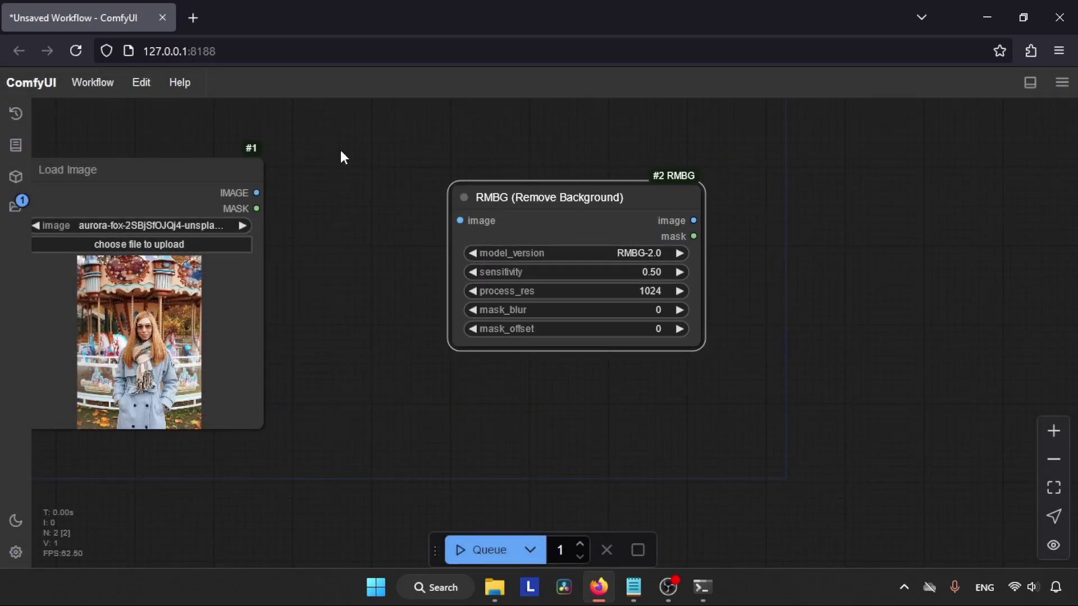
pyautogui.moveTo(281, 186)
pyautogui.mouseDown()
pyautogui.moveTo(315, 177)
pyautogui.moveTo(300, 183)
pyautogui.mouseUp()
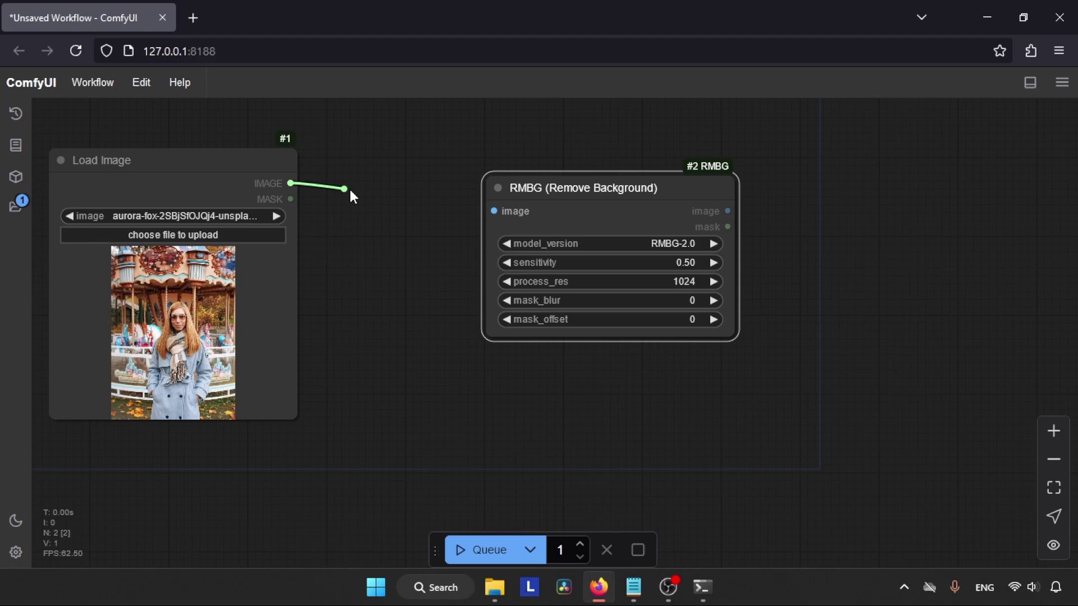
pyautogui.moveTo(439, 208); pyautogui.dragTo(495, 211)
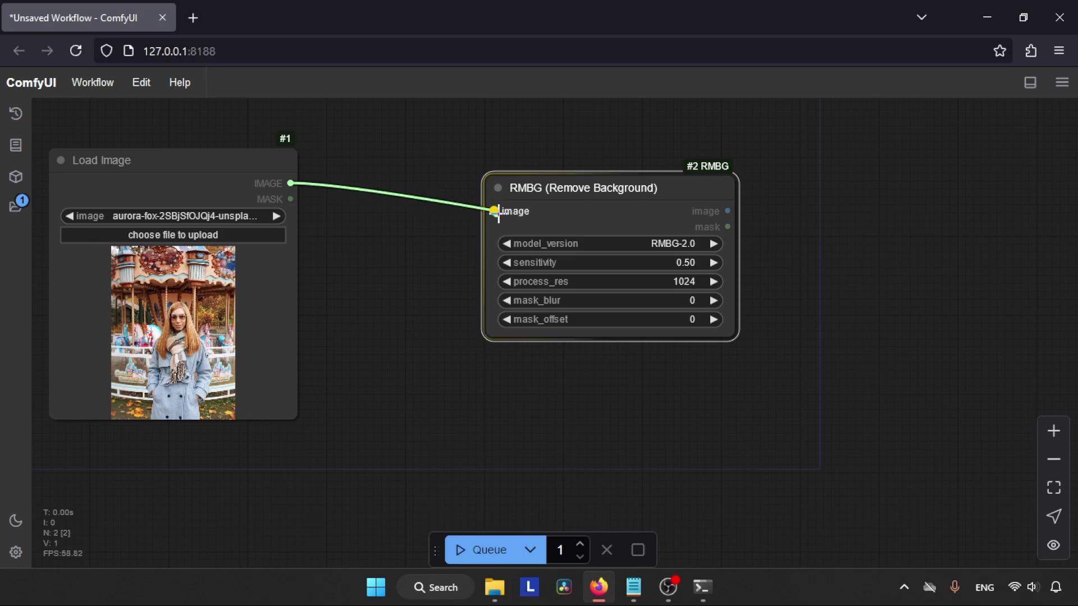
# Attach a SaveImage node to the RMBG node's image output and place it further to the right
pyautogui.moveTo(829, 259); pyautogui.dragTo(548, 231)
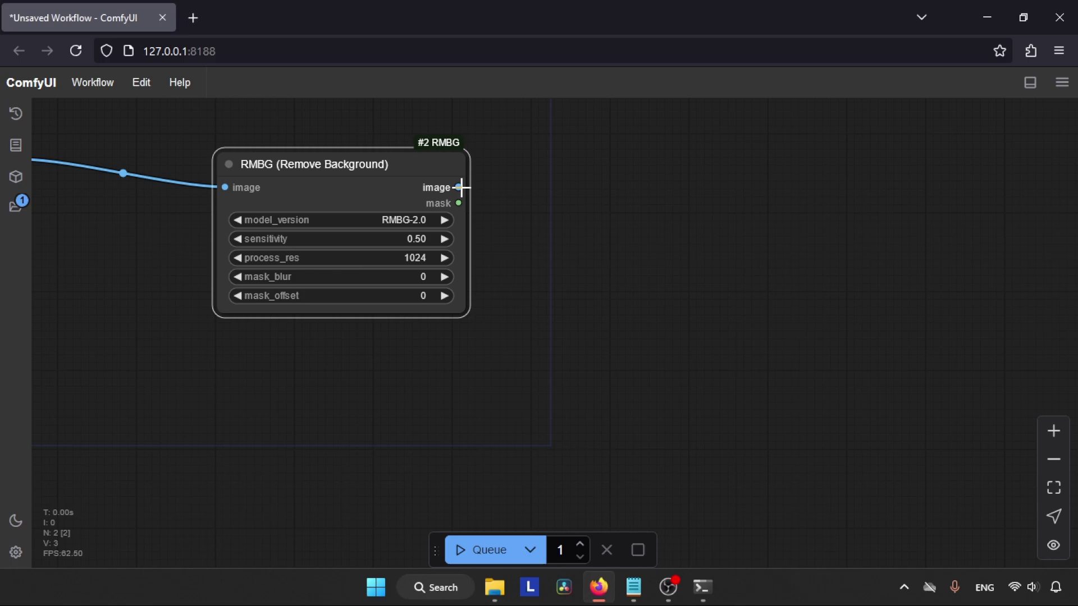
pyautogui.moveTo(460, 186); pyautogui.dragTo(585, 209)
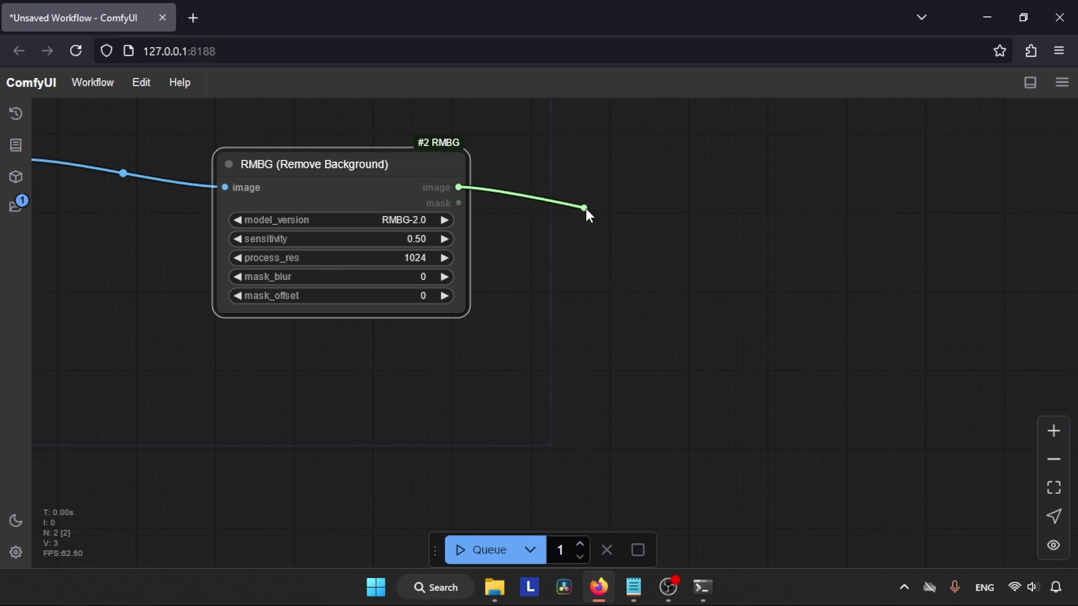
pyautogui.moveTo(585, 209); pyautogui.dragTo(662, 237)
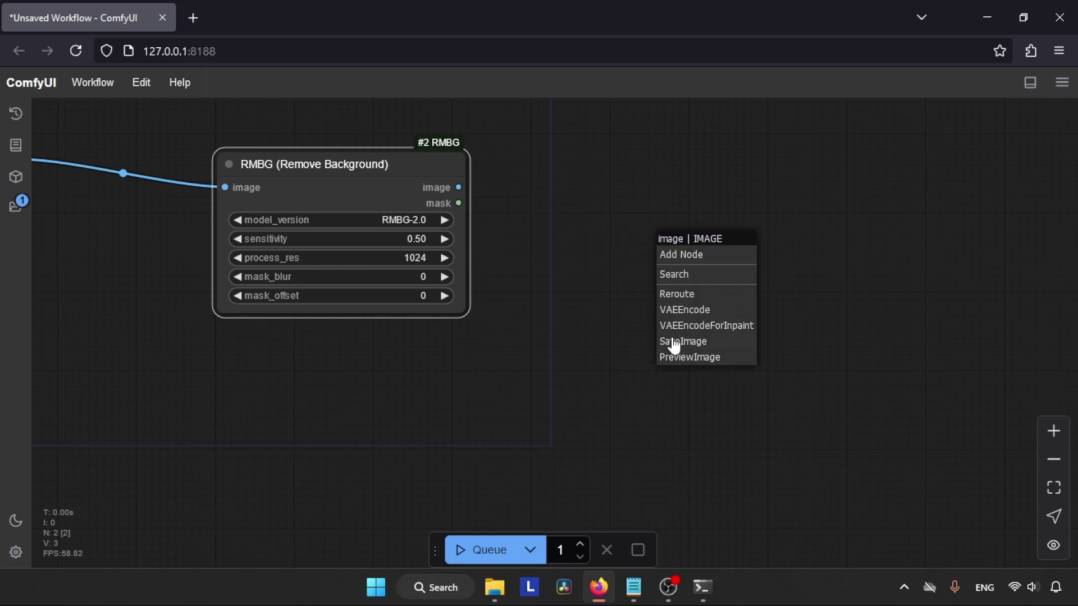
pyautogui.click(707, 344)
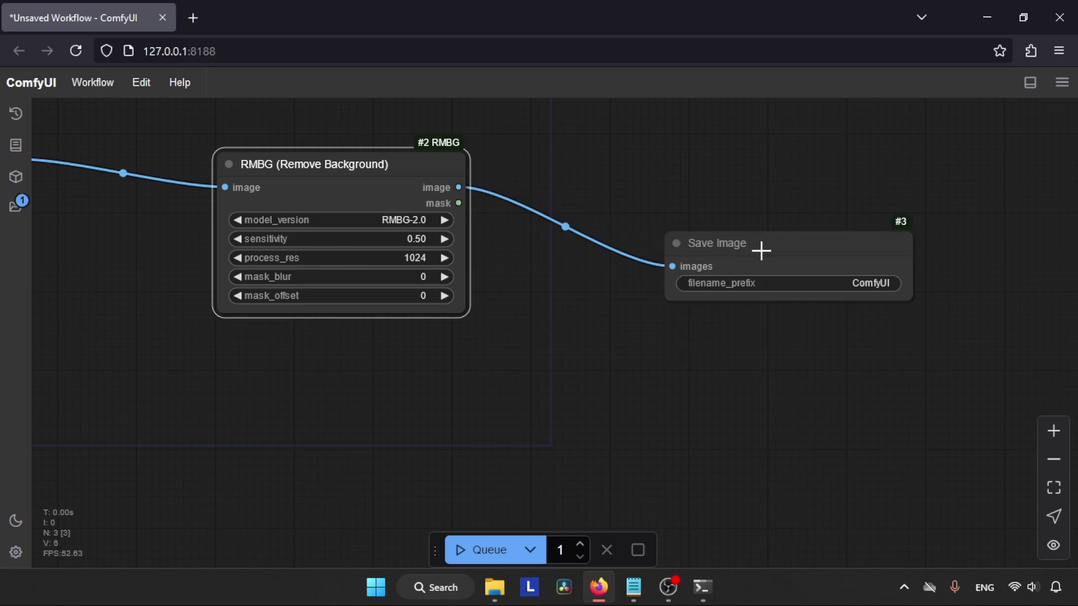
pyautogui.moveTo(760, 250); pyautogui.dragTo(863, 191)
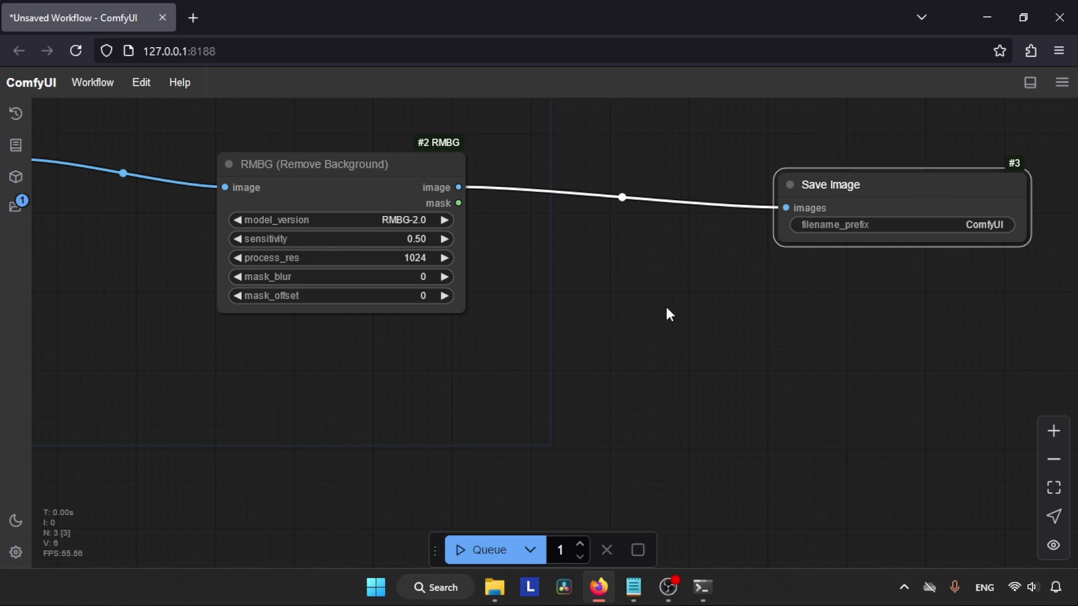
# Run the workflow once, check its progress in the console window, and return to the browser
pyautogui.moveTo(569, 296); pyautogui.dragTo(696, 267)
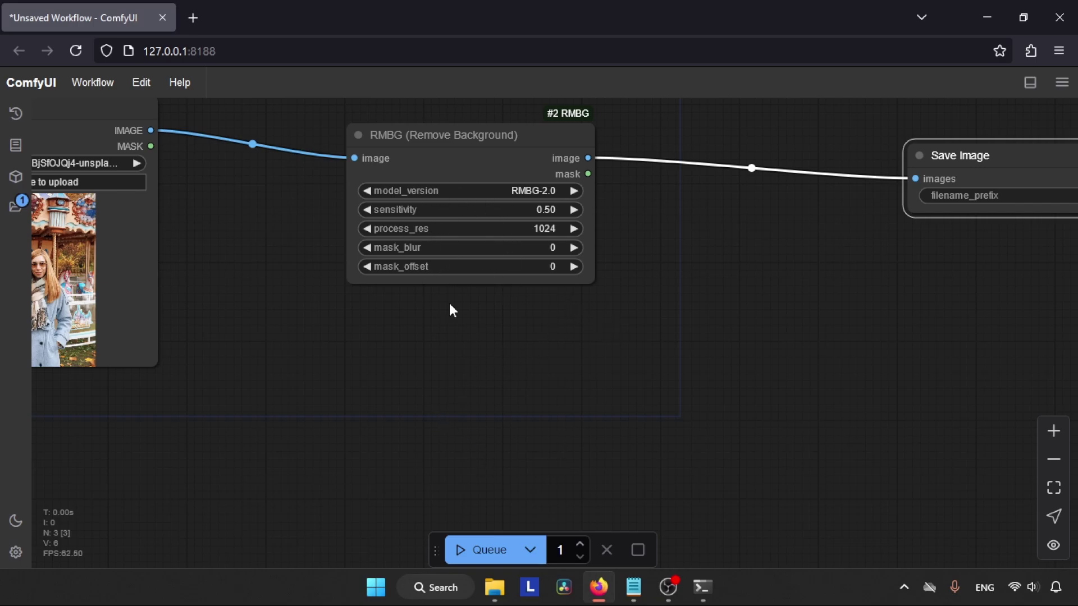
pyautogui.click(480, 557)
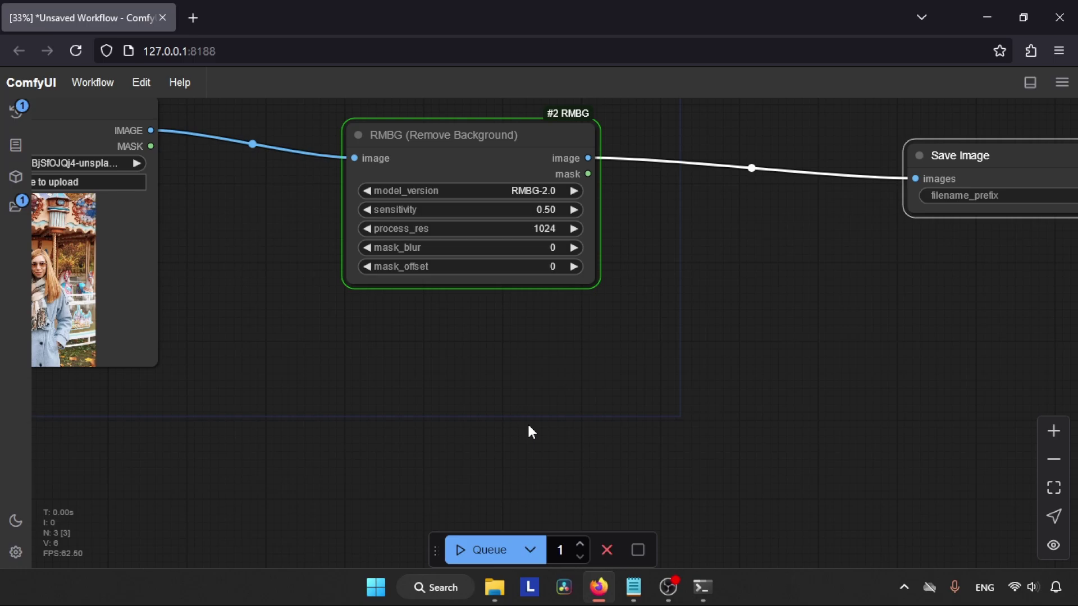
pyautogui.hotkey('alt', 'Tab')
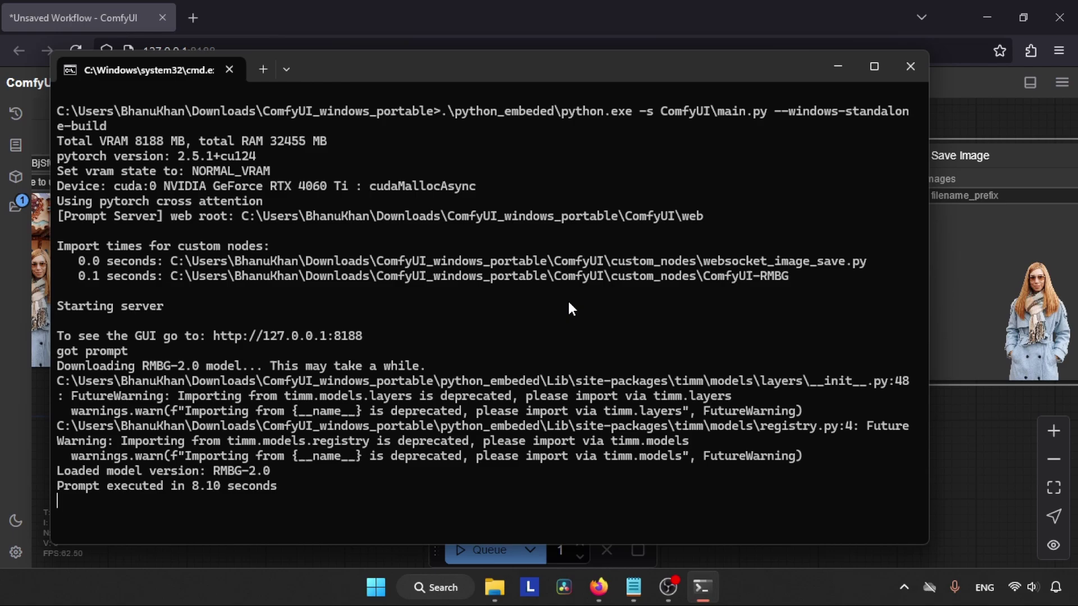
pyautogui.click(994, 470)
# Enlarge the Save Image node's preview and save the background-free image from it
pyautogui.moveTo(978, 429); pyautogui.dragTo(539, 417)
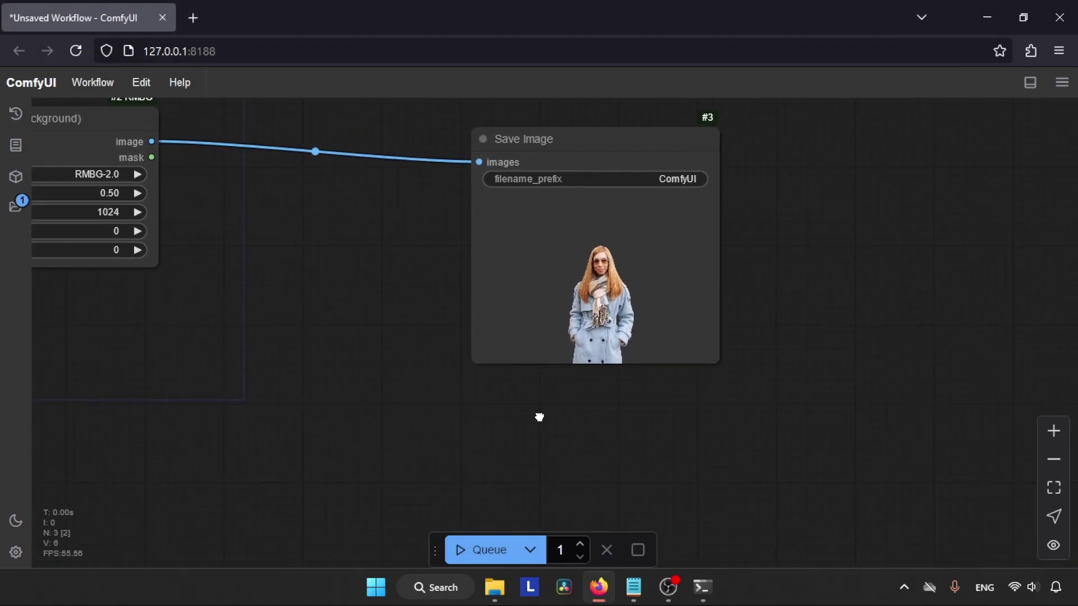
pyautogui.moveTo(718, 364); pyautogui.dragTo(869, 481)
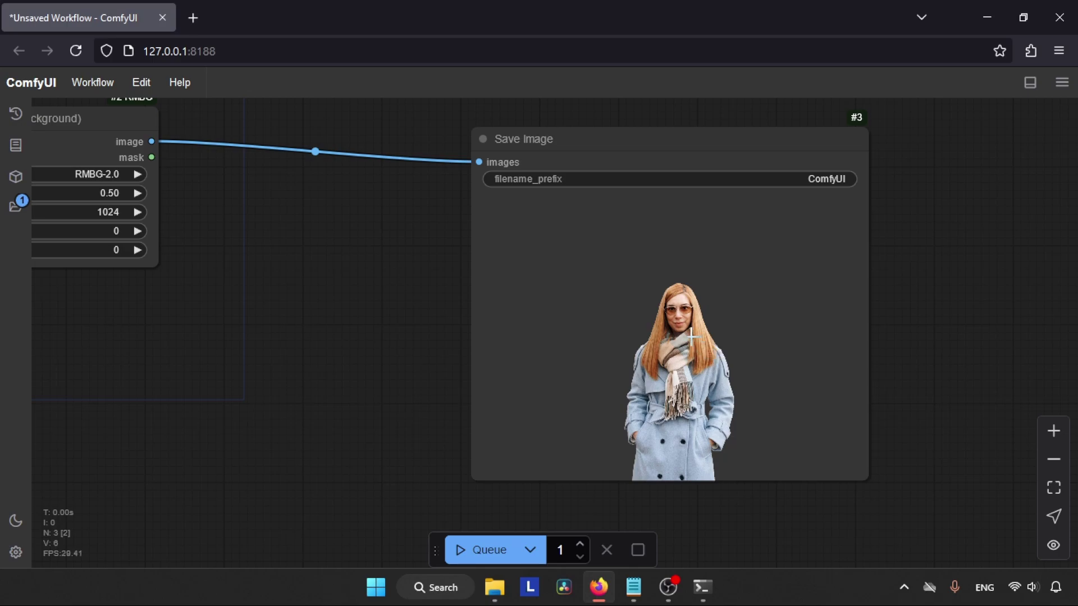
pyautogui.moveTo(659, 303); pyautogui.dragTo(589, 217)
pyautogui.rightClick(604, 194)
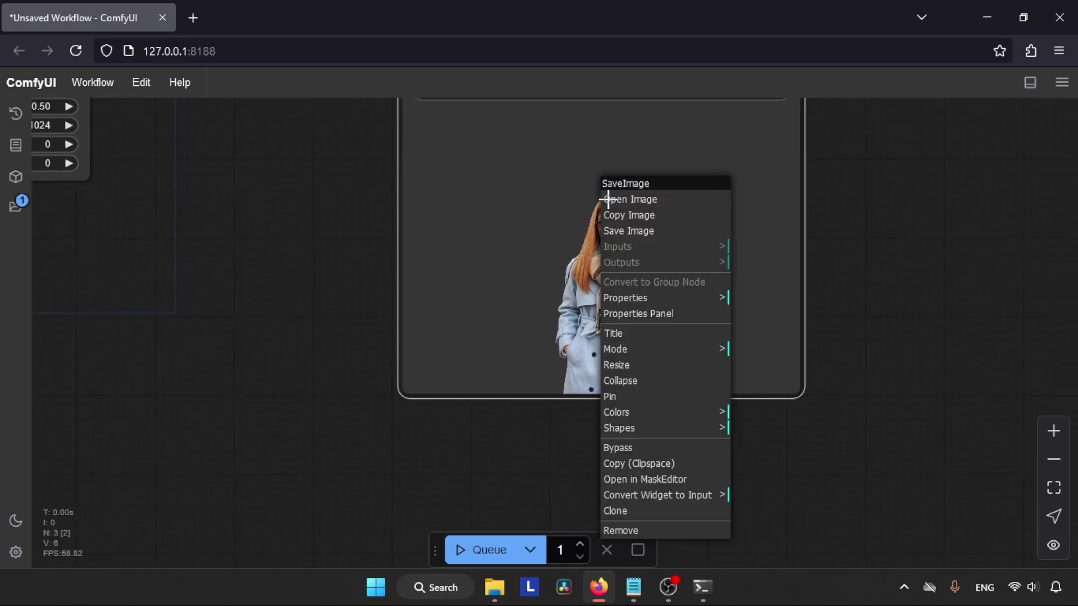
pyautogui.click(631, 232)
# Open the downloaded ComfyUI_00001_.png in an enlarged viewer window, zoom to 99% to examine the cutout edges, and close it
pyautogui.click(840, 93)
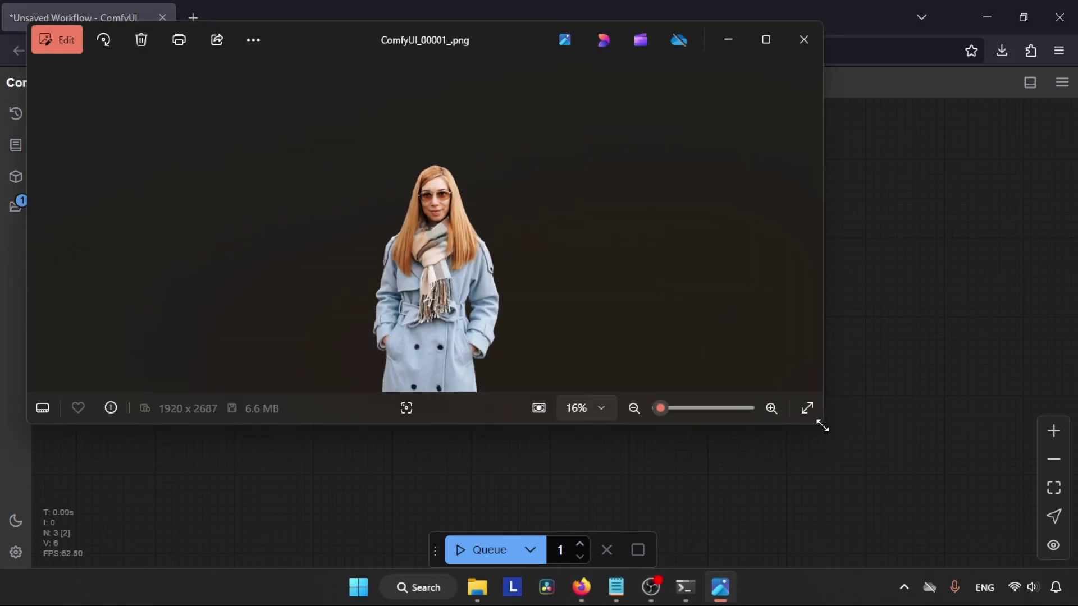
pyautogui.moveTo(820, 422); pyautogui.dragTo(951, 543)
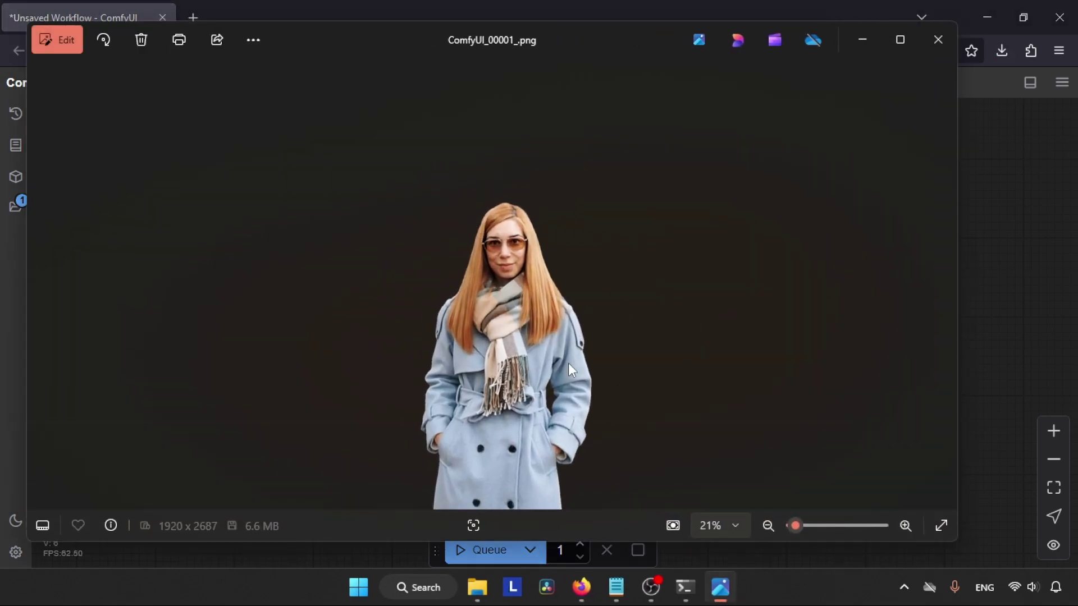
pyautogui.moveTo(790, 527); pyautogui.dragTo(804, 527)
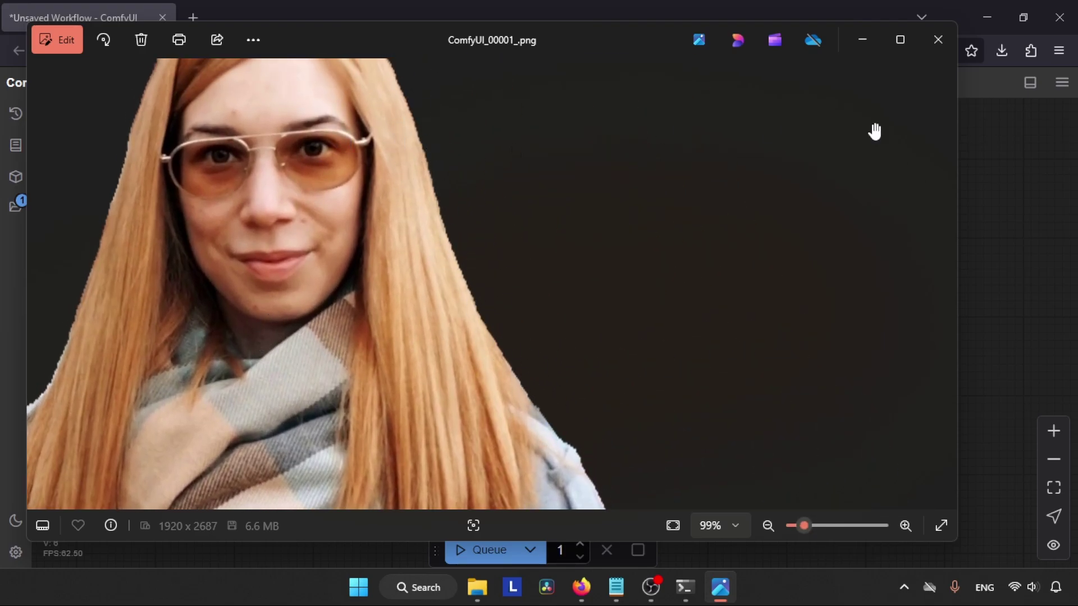
pyautogui.click(934, 41)
# Set the RMBG node's mask_blur to 1 and run the workflow again
pyautogui.moveTo(221, 330); pyautogui.dragTo(459, 443)
pyautogui.moveTo(234, 166)
pyautogui.mouseDown()
pyautogui.moveTo(260, 176)
pyautogui.moveTo(248, 174)
pyautogui.mouseUp()
pyautogui.moveTo(352, 376)
pyautogui.mouseDown()
pyautogui.moveTo(368, 379)
pyautogui.moveTo(364, 368)
pyautogui.mouseUp()
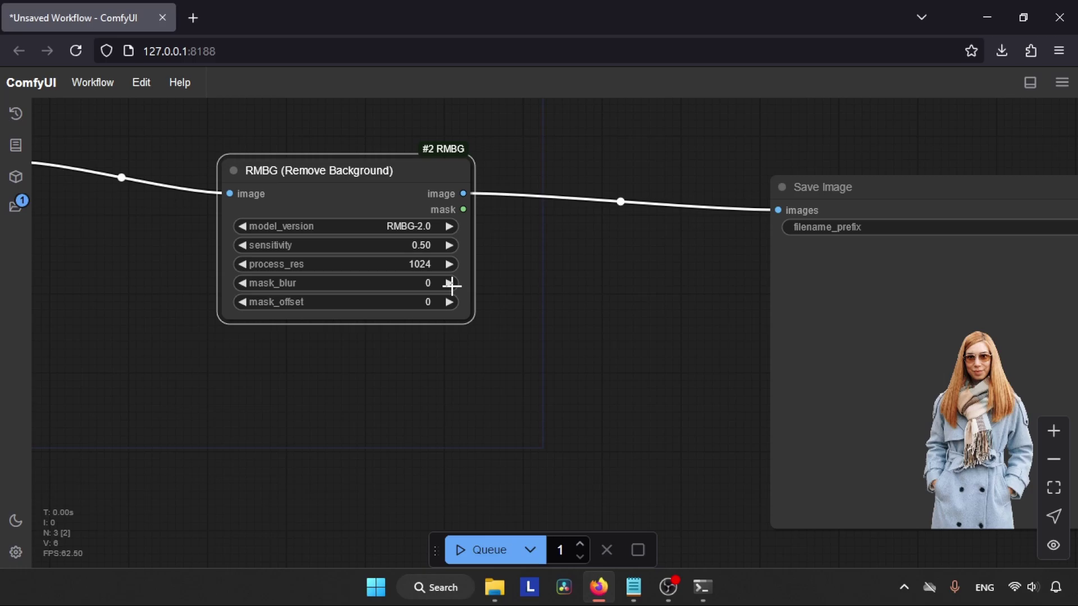
pyautogui.click(447, 284)
pyautogui.click(240, 283)
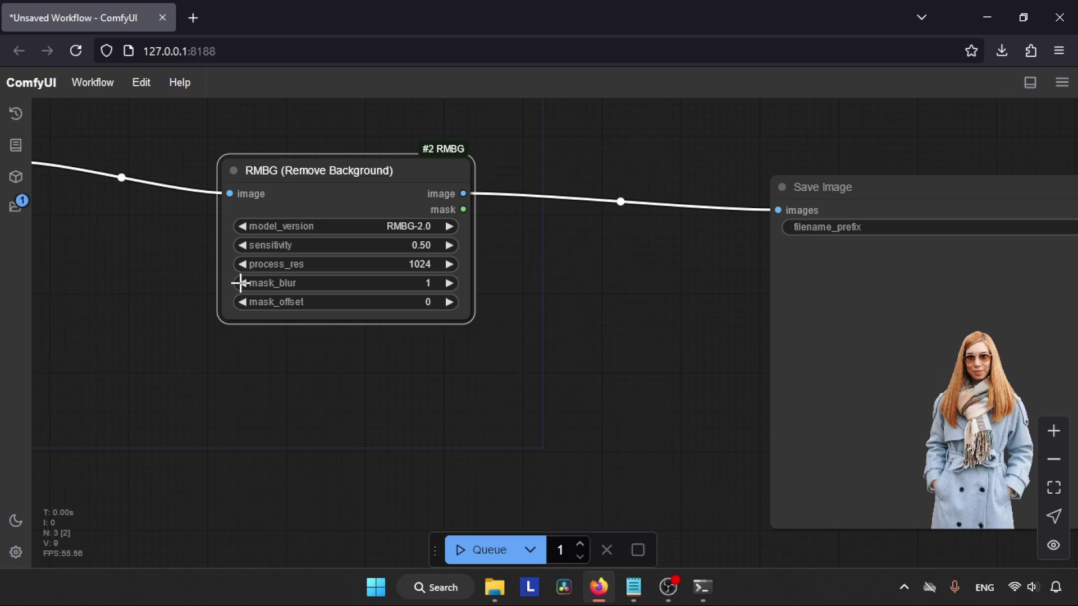
pyautogui.click(471, 550)
# Save the new result from the further enlarged Save Image node and open the downloaded ComfyUI_00002_.png
pyautogui.moveTo(731, 411); pyautogui.dragTo(356, 315)
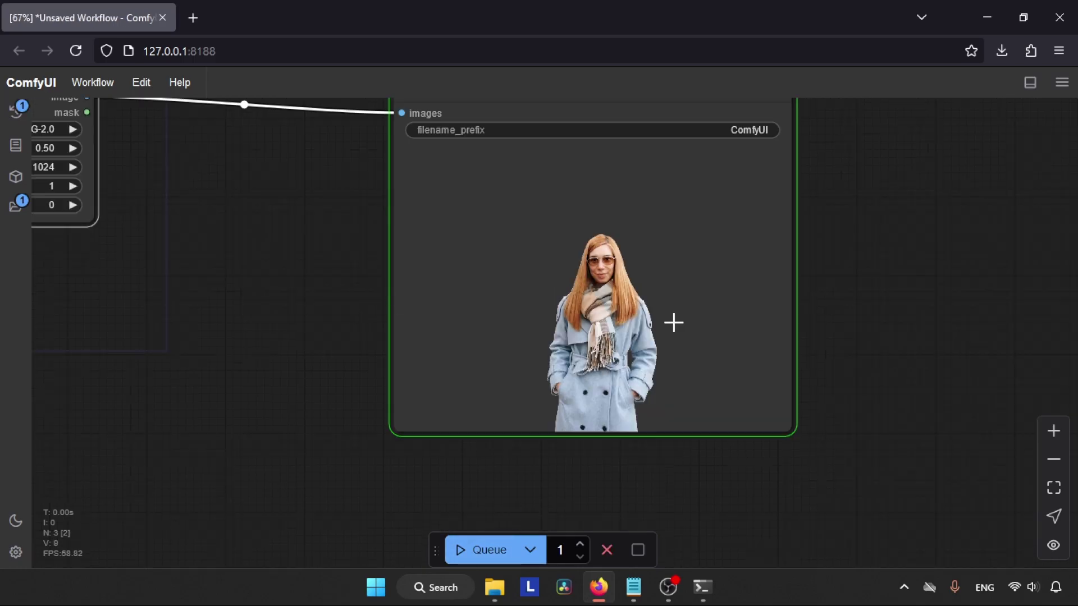
pyautogui.moveTo(794, 431); pyautogui.dragTo(852, 493)
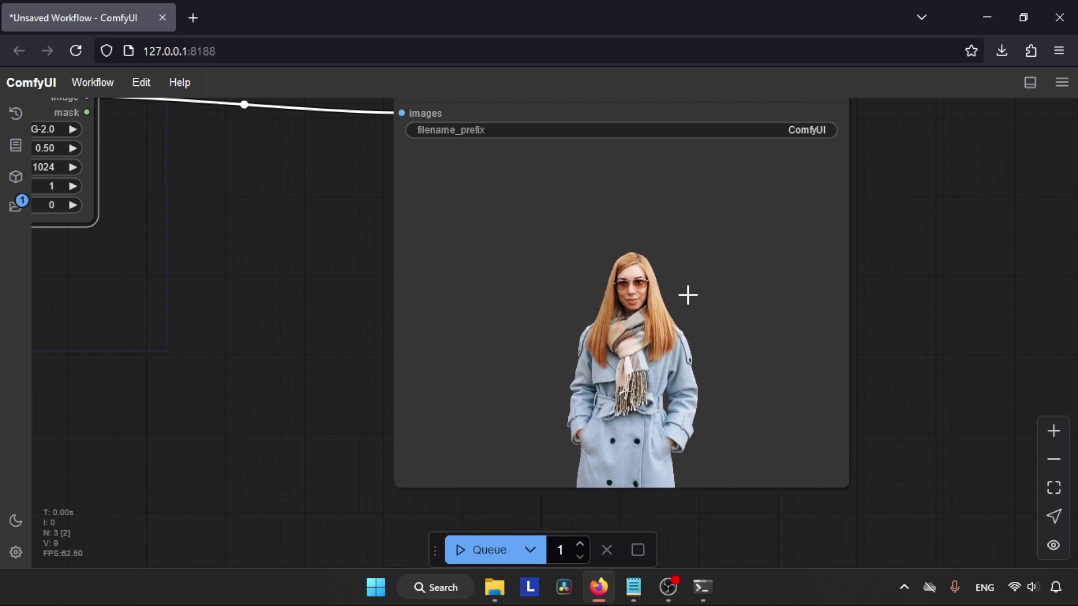
pyautogui.rightClick(689, 294)
pyautogui.click(716, 252)
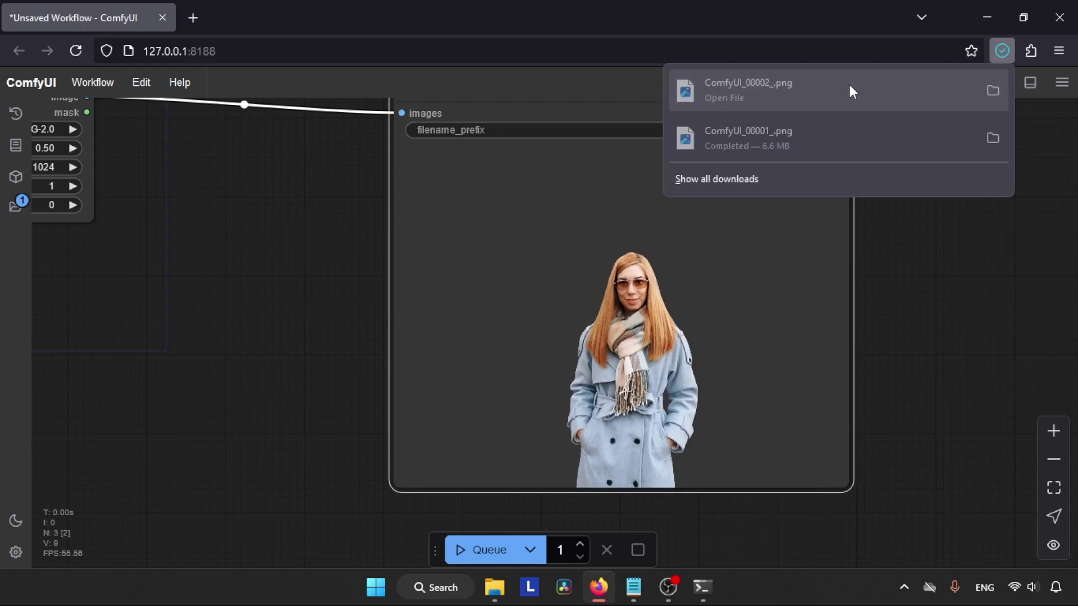
pyautogui.click(811, 91)
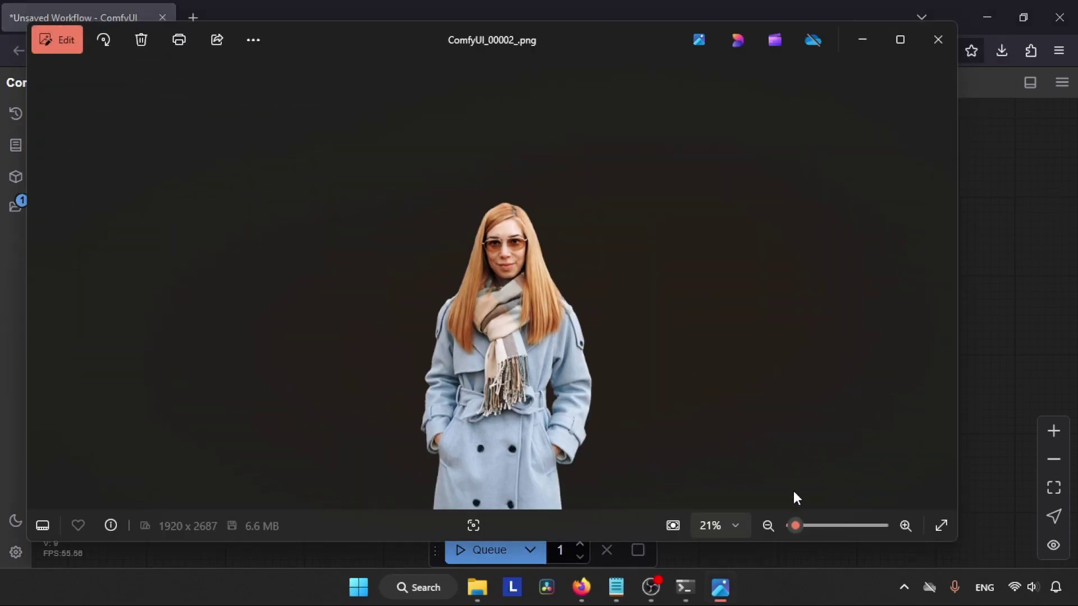
# Examine the cutout edges of ComfyUI_00002_.png around the hair and shoulder at 165% zoom and close the image
pyautogui.click(810, 525)
pyautogui.moveTo(681, 339); pyautogui.dragTo(95, 120)
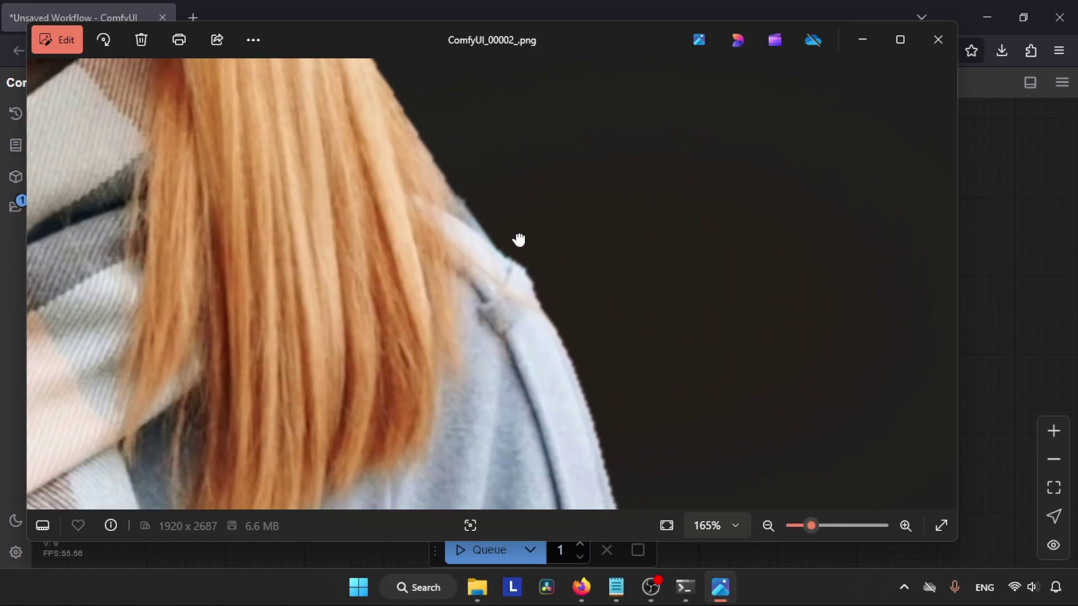
pyautogui.click(803, 529)
pyautogui.click(937, 39)
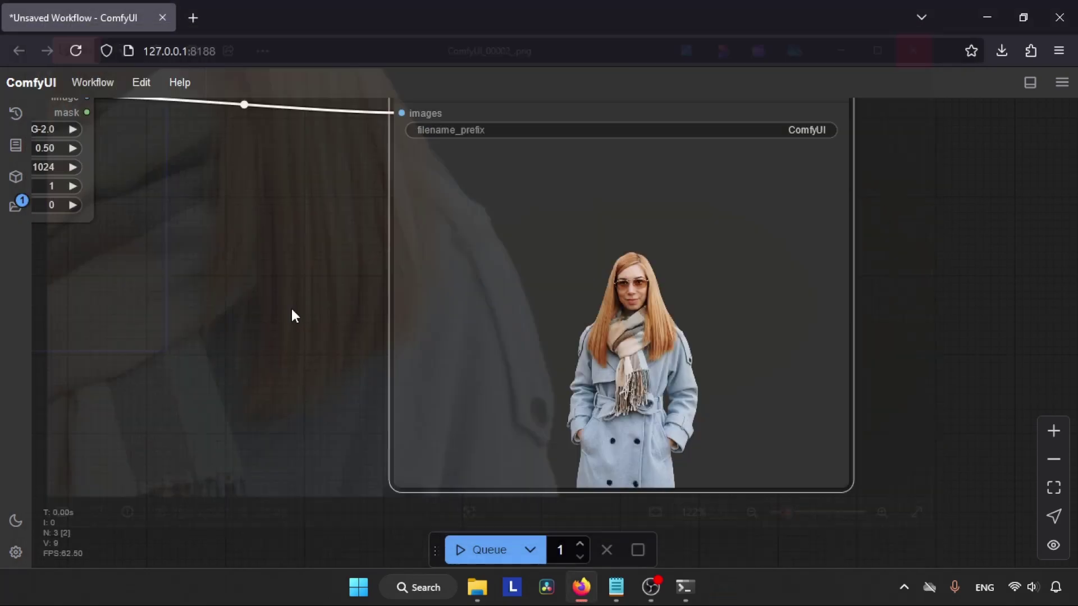
# Set the RMBG node's mask_blur to 2 and run the workflow again
pyautogui.moveTo(124, 277); pyautogui.dragTo(329, 314)
pyautogui.click(276, 223)
pyautogui.click(486, 550)
# Save the new result from the Save Image node and open the downloaded ComfyUI_00003_.png
pyautogui.rightClick(644, 207)
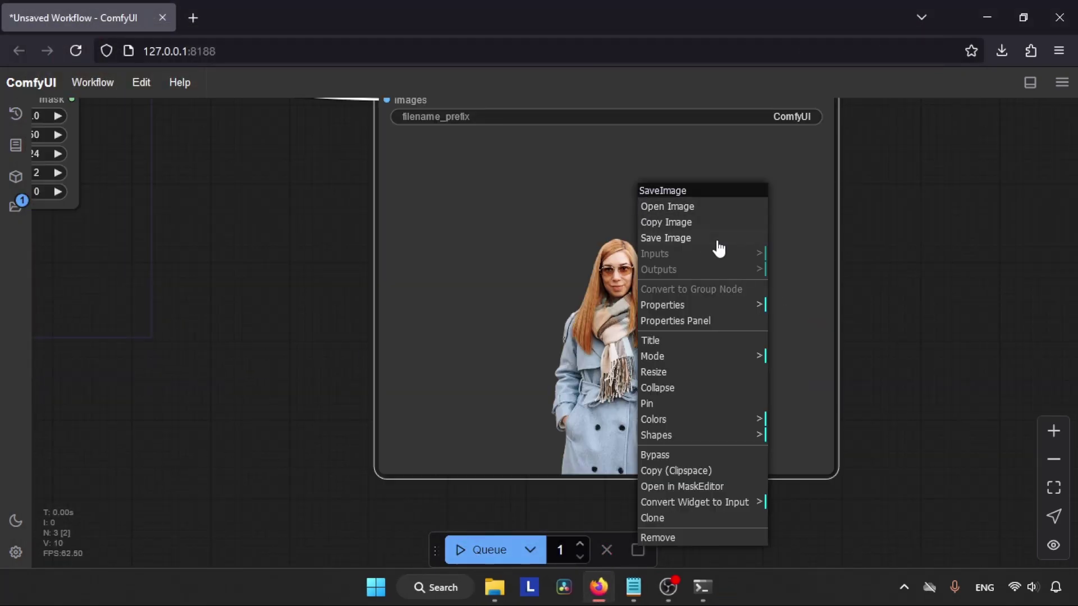
pyautogui.click(719, 239)
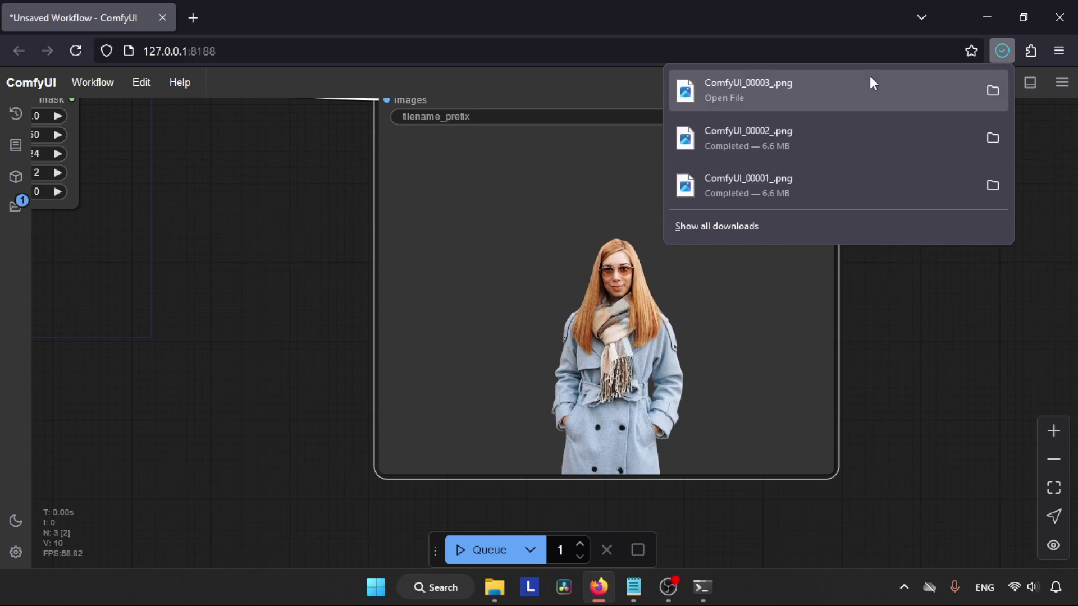
pyautogui.click(871, 79)
# Examine the cutout edges on both sides of the woman in ComfyUI_00003_.png at 99% zoom and close the image
pyautogui.click(803, 527)
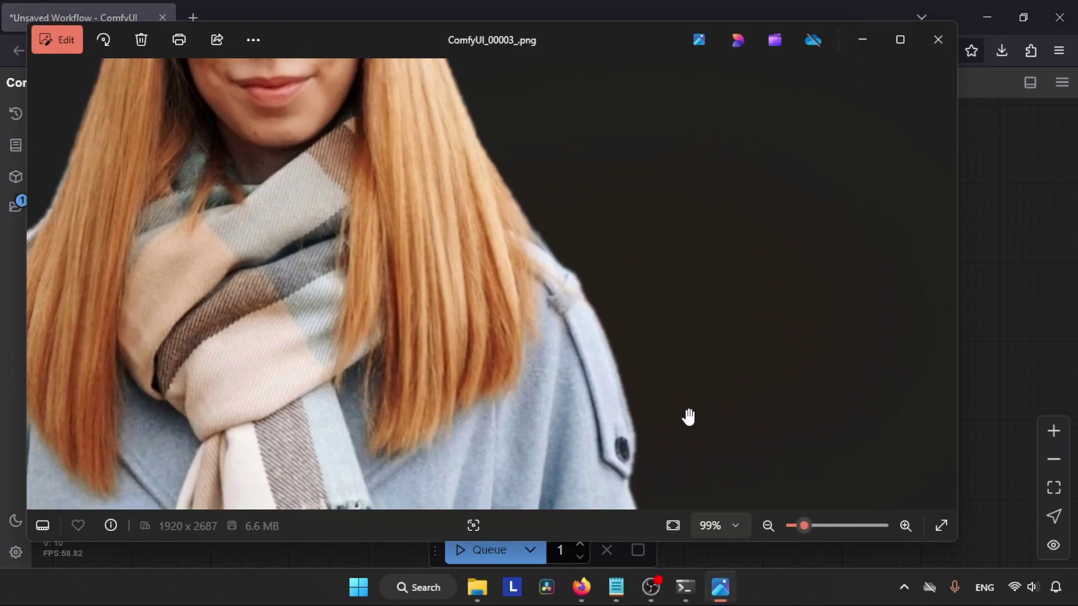
pyautogui.moveTo(688, 419); pyautogui.dragTo(640, 245)
pyautogui.moveTo(656, 117); pyautogui.dragTo(634, 331)
pyautogui.moveTo(493, 137); pyautogui.dragTo(555, 331)
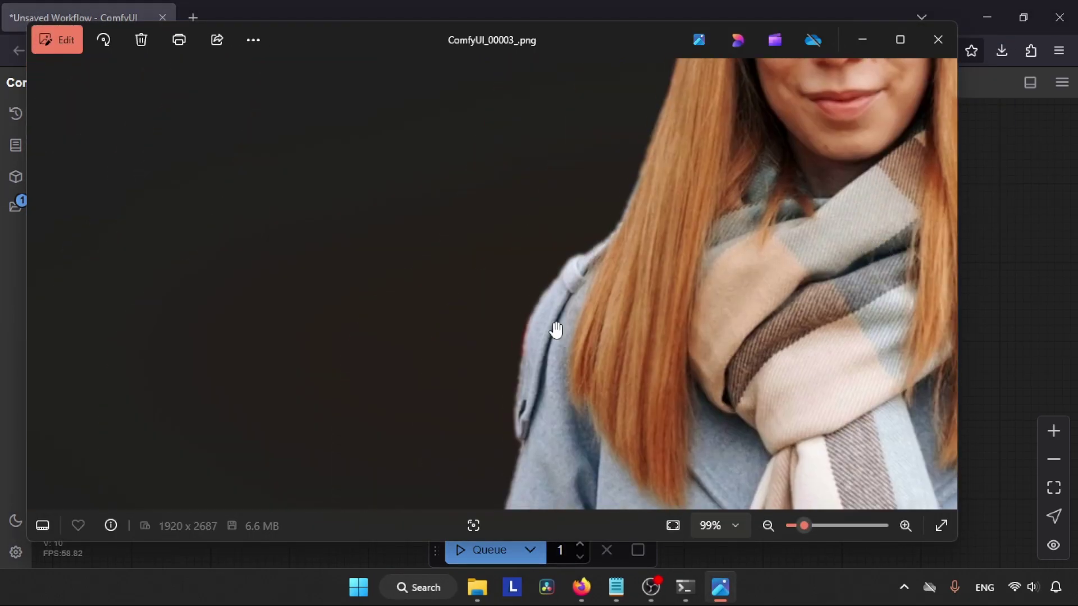
pyautogui.click(939, 50)
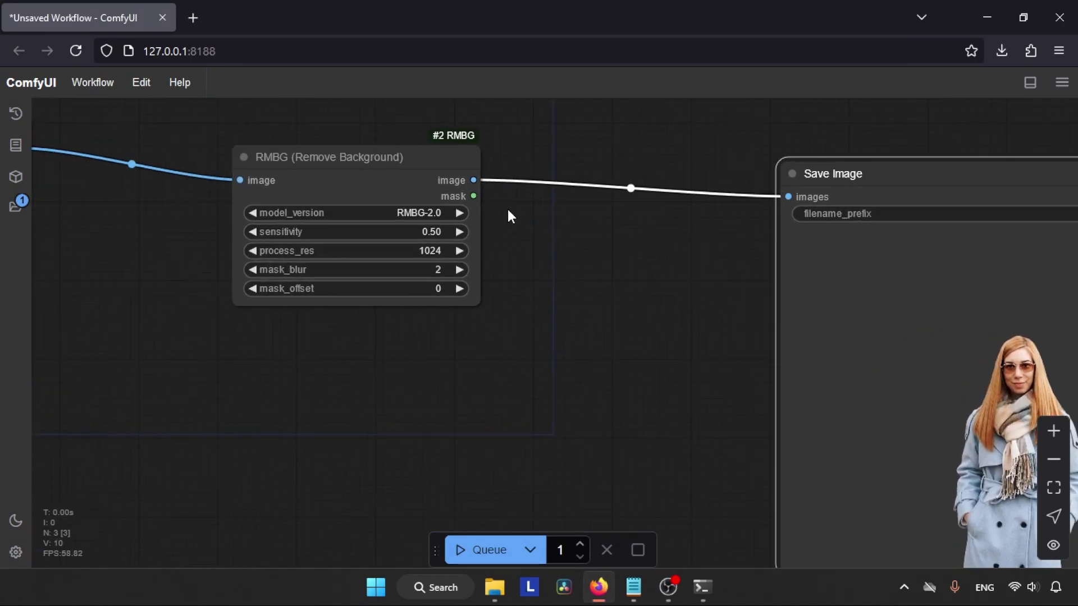
# Move the RMBG node slightly, set its sensitivity to 0.82 and rerun the workflow
pyautogui.moveTo(508, 215); pyautogui.dragTo(655, 250)
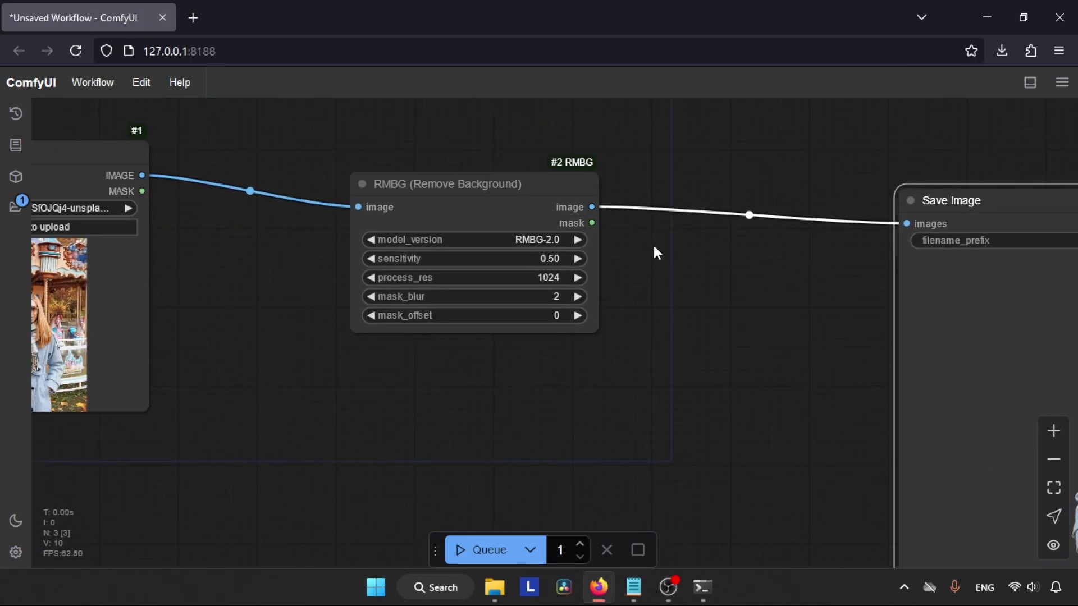
pyautogui.click(433, 179)
pyautogui.moveTo(433, 179); pyautogui.dragTo(439, 166)
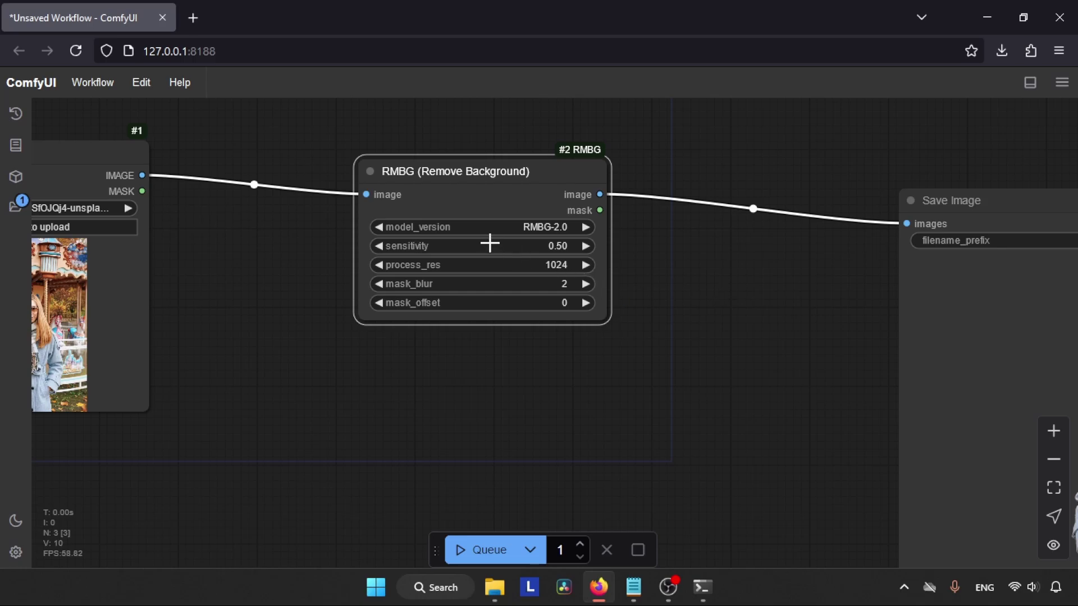
pyautogui.moveTo(494, 243); pyautogui.dragTo(507, 245)
pyautogui.moveTo(775, 328); pyautogui.dragTo(528, 259)
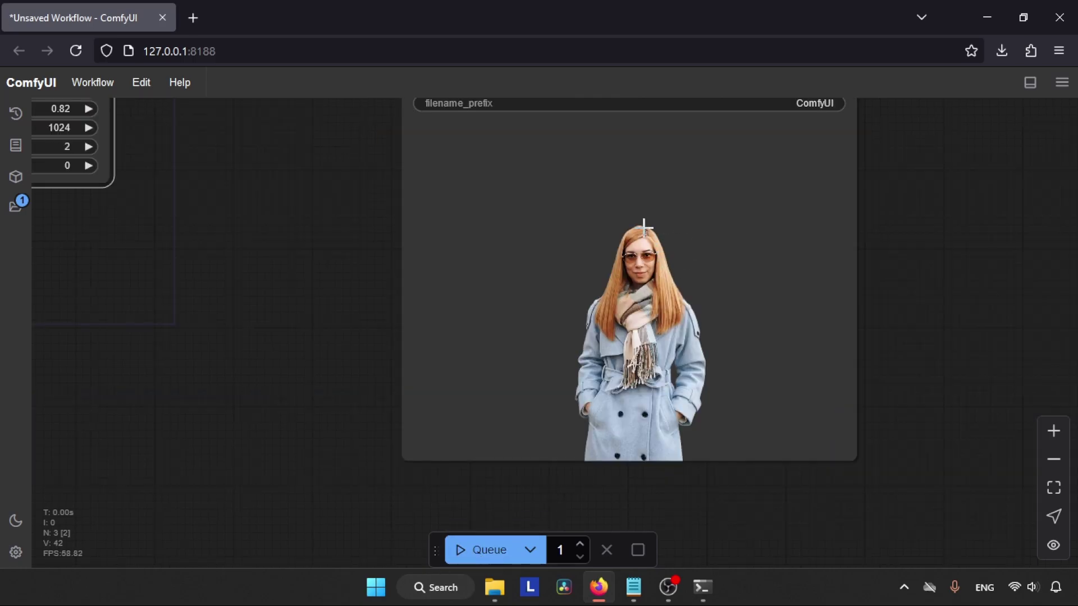
# Save the Save Image node's updated result and open the downloaded ComfyUI_00004_.png
pyautogui.rightClick(667, 249)
pyautogui.click(710, 251)
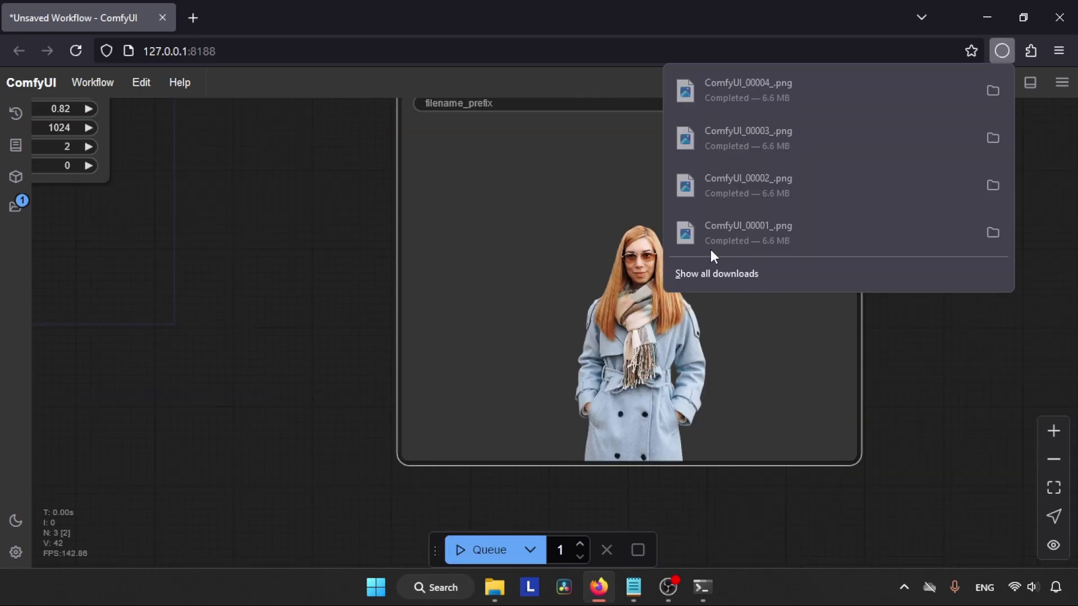
pyautogui.click(833, 90)
# Examine the coat, sleeve and hair edges in ComfyUI_00004_.png at 71% zoom and close the image
pyautogui.moveTo(794, 528); pyautogui.dragTo(801, 526)
pyautogui.moveTo(775, 429); pyautogui.dragTo(717, 214)
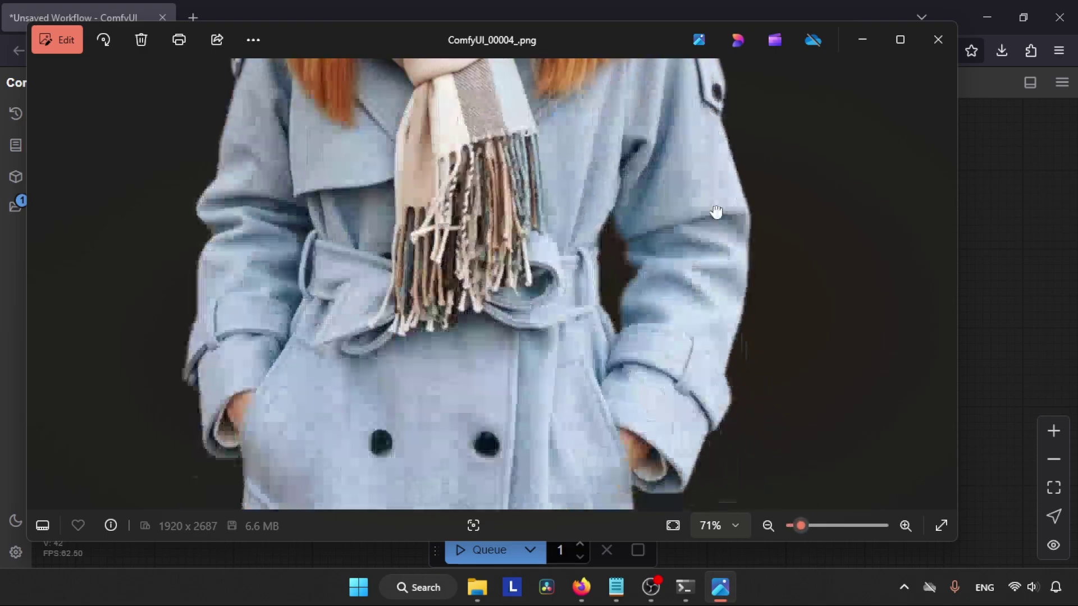
pyautogui.moveTo(224, 186); pyautogui.dragTo(652, 244)
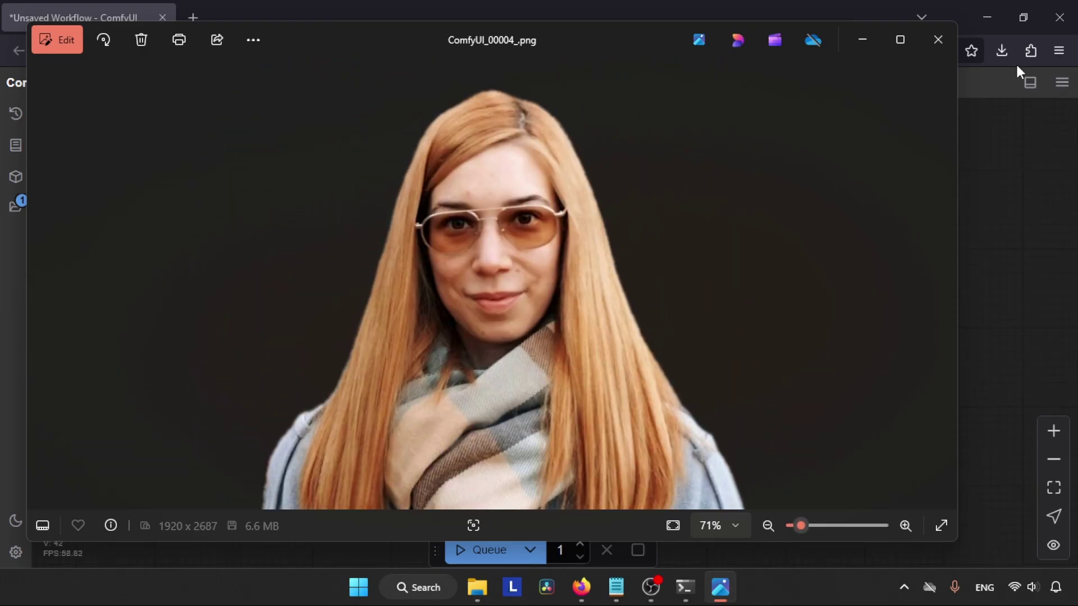
pyautogui.click(939, 40)
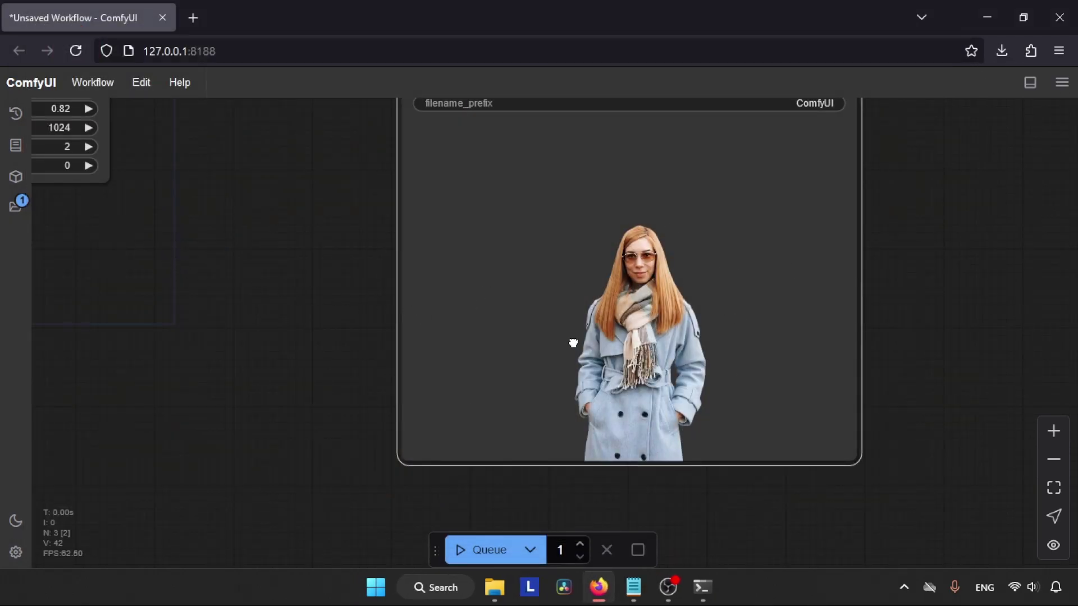
# Try to run the workflow with the RMBG node's process_res set to 1728, and dismiss the resulting dialog
pyautogui.moveTo(200, 177); pyautogui.dragTo(566, 277)
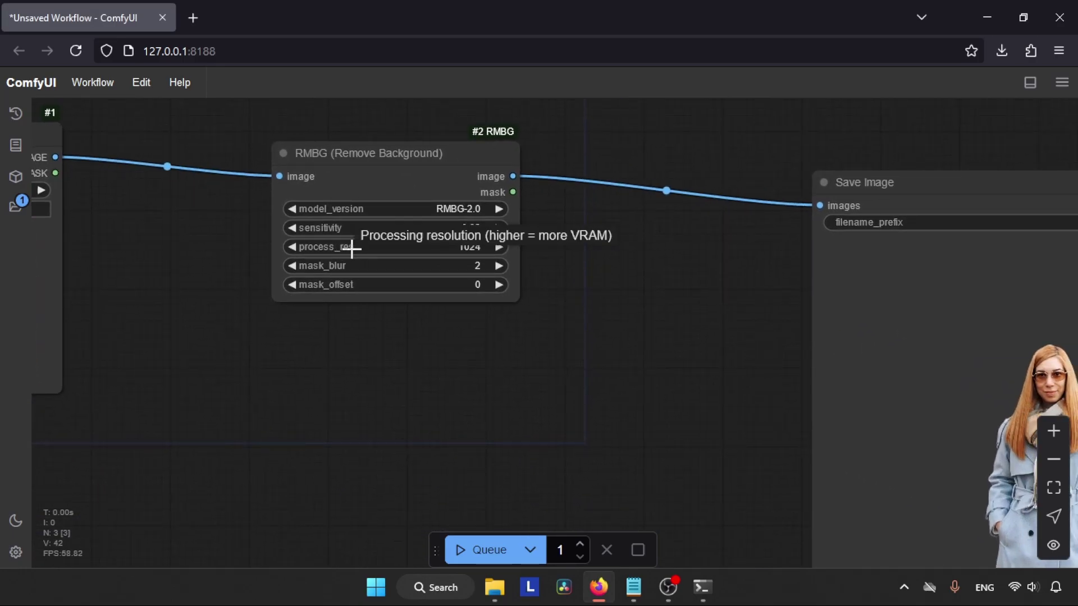
pyautogui.moveTo(348, 222); pyautogui.dragTo(355, 222)
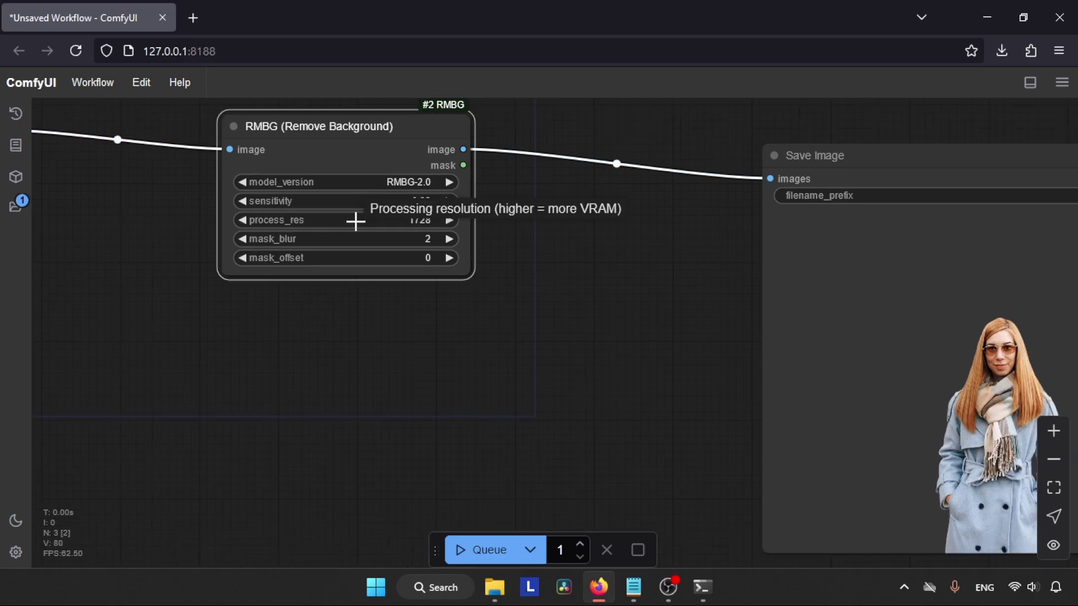
pyautogui.moveTo(727, 330); pyautogui.dragTo(662, 293)
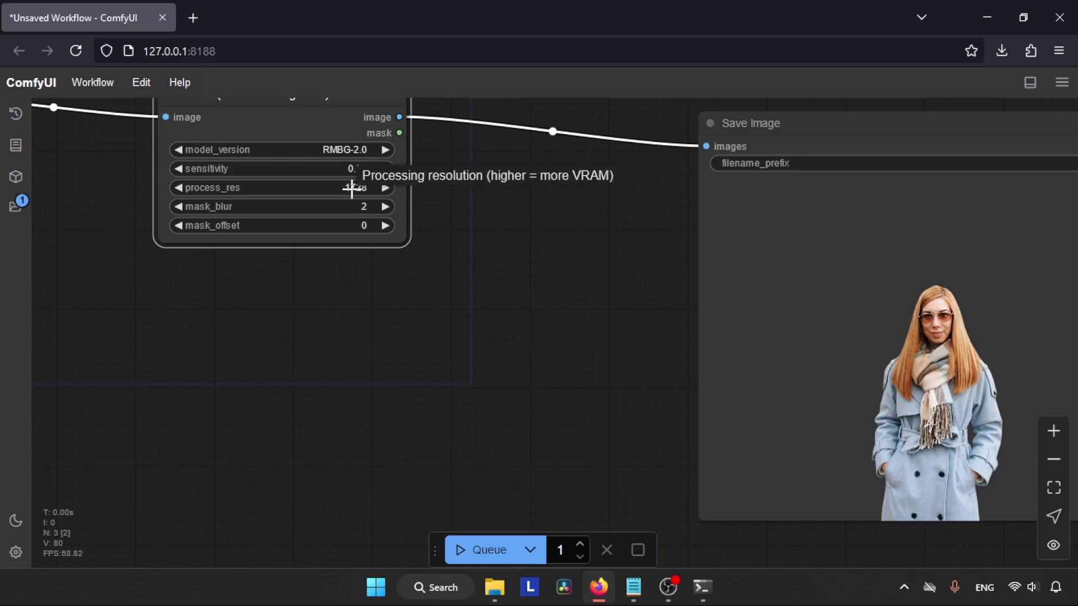
pyautogui.moveTo(622, 284); pyautogui.dragTo(462, 273)
pyautogui.click(482, 540)
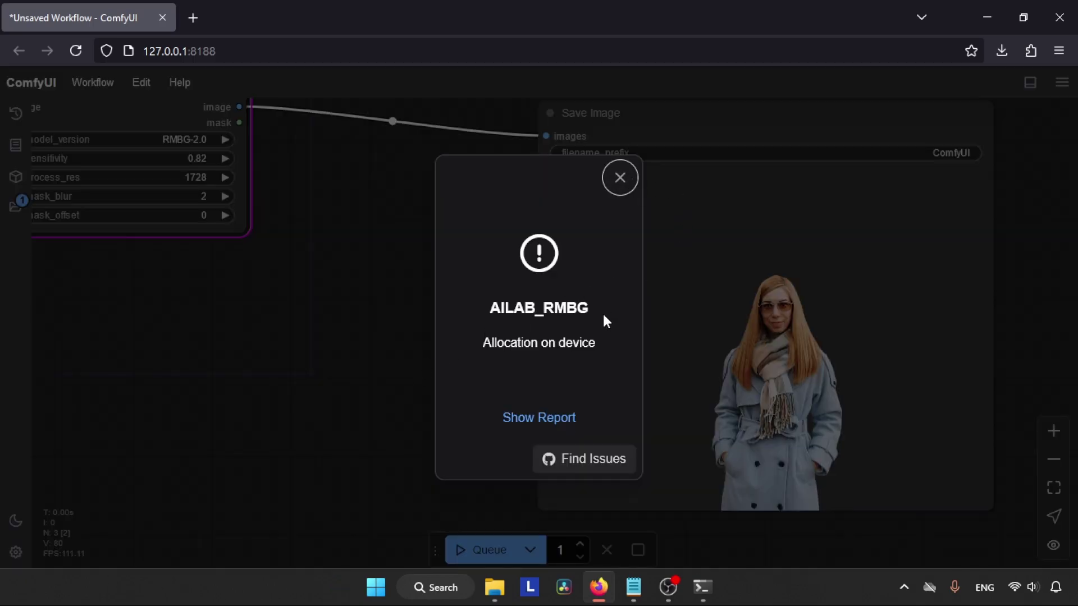
pyautogui.moveTo(606, 343); pyautogui.dragTo(452, 342)
pyautogui.click(522, 339)
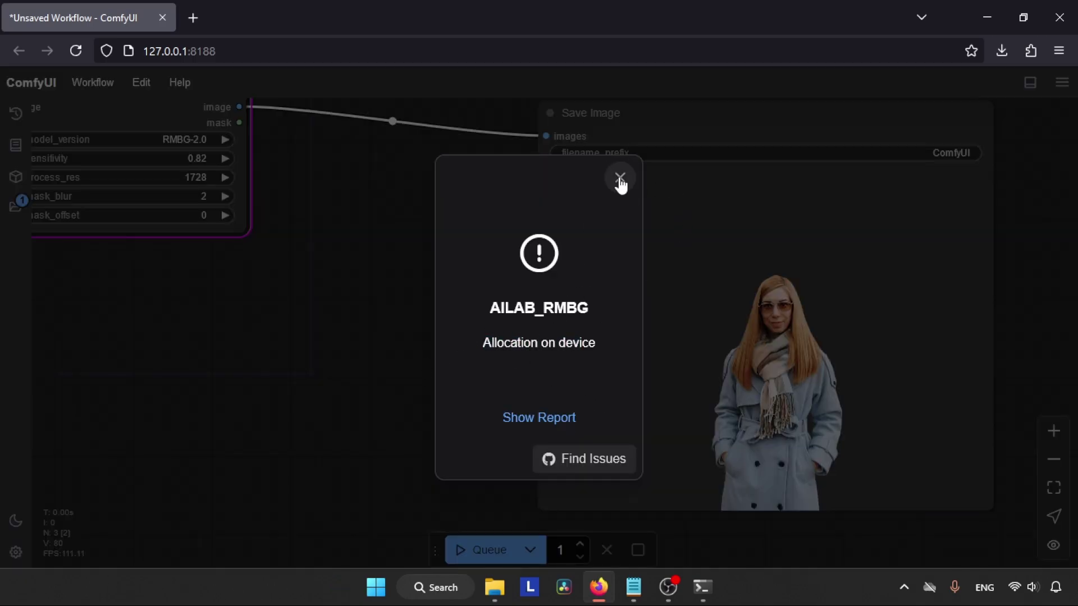
pyautogui.click(619, 188)
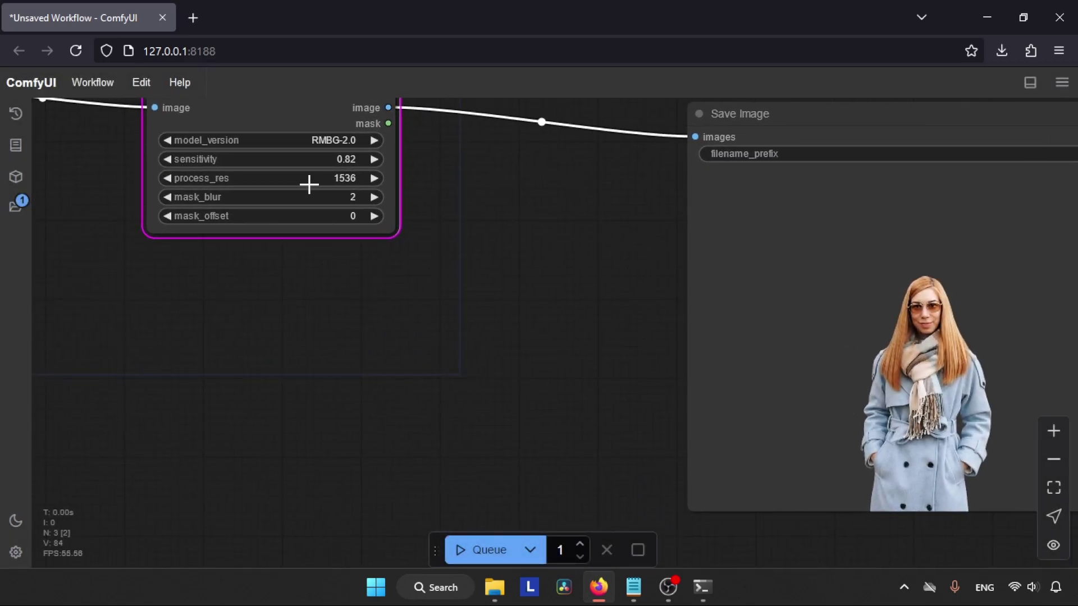
# Run the workflow with the RMBG node's process_res set to 1408 and open the saved result, ComfyUI_00005_.png
pyautogui.click(481, 550)
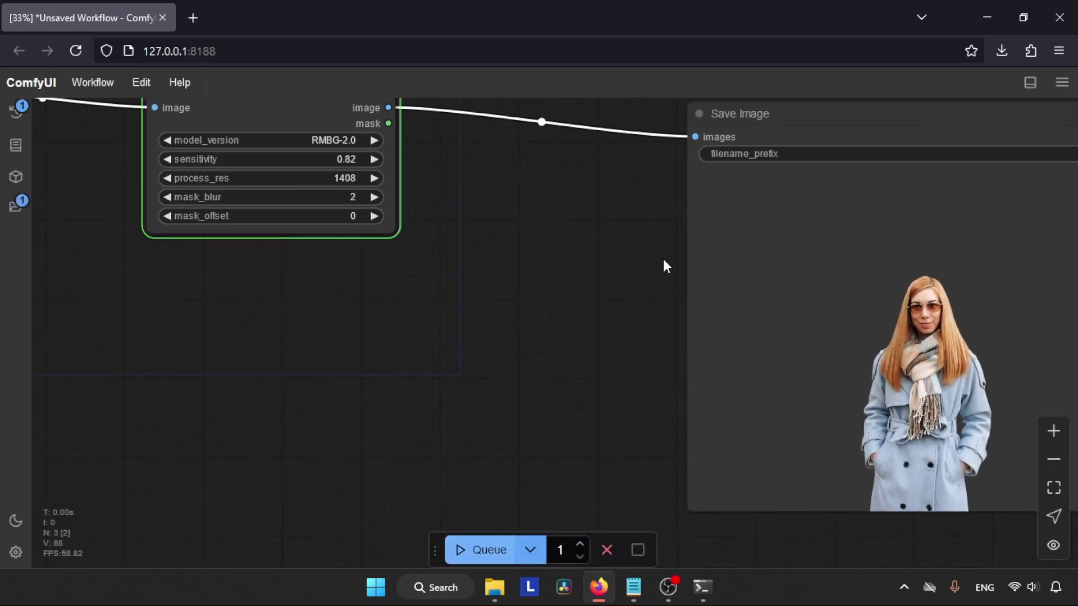
pyautogui.rightClick(664, 200)
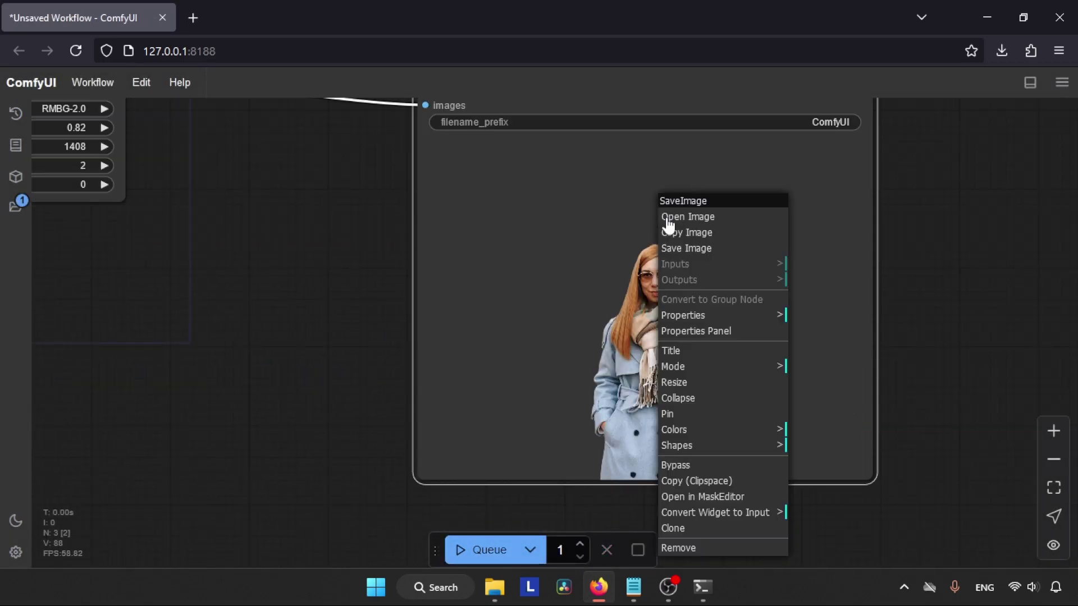
pyautogui.click(702, 247)
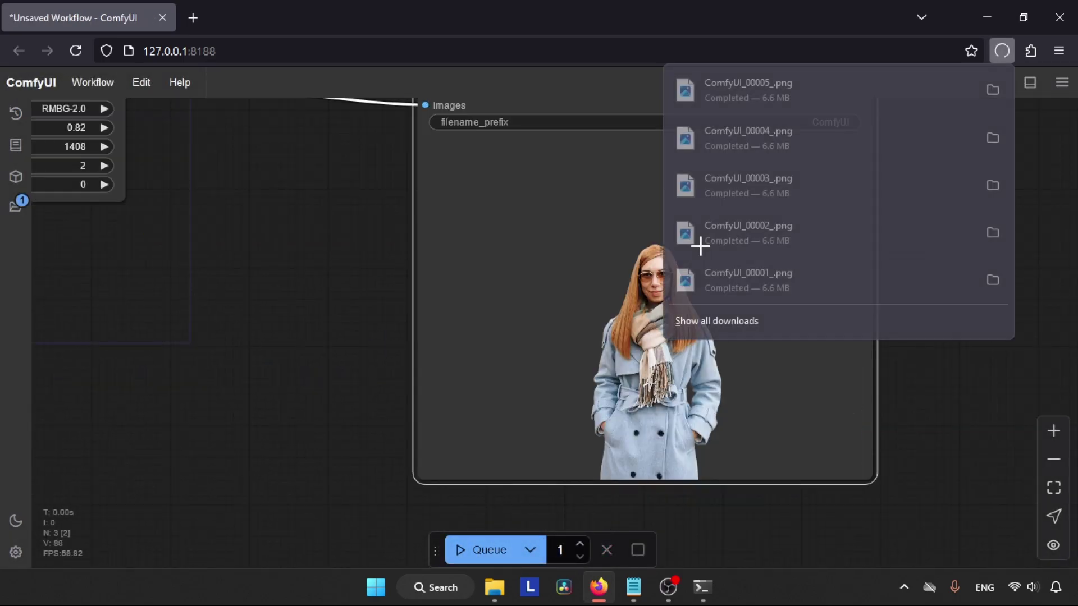
pyautogui.click(811, 87)
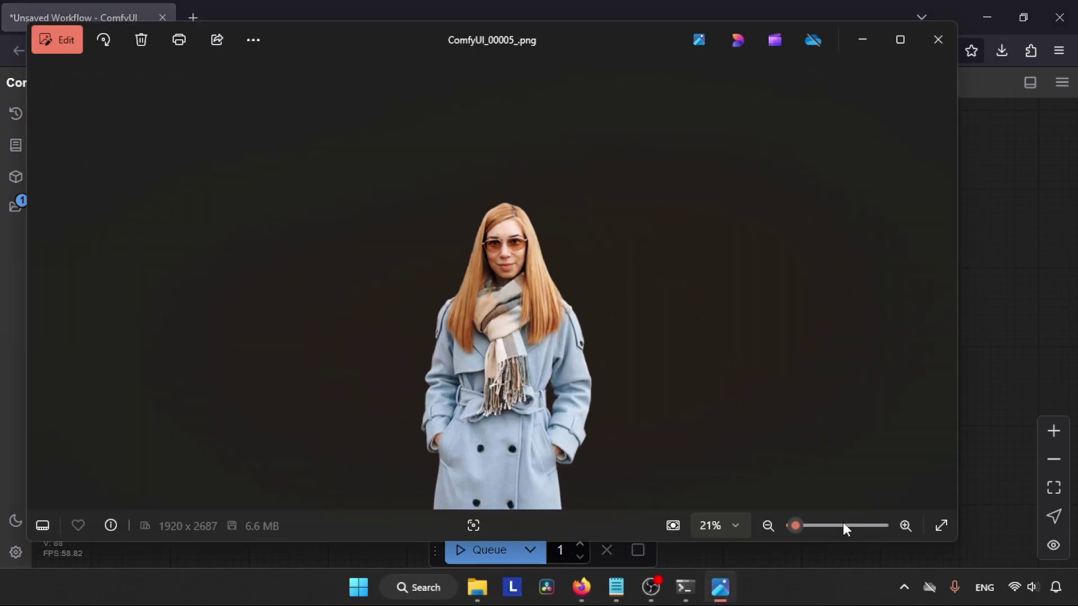
# Examine the hair, shoulder and sleeve edges in ComfyUI_00005_.png at 85% zoom and close the image
pyautogui.click(800, 526)
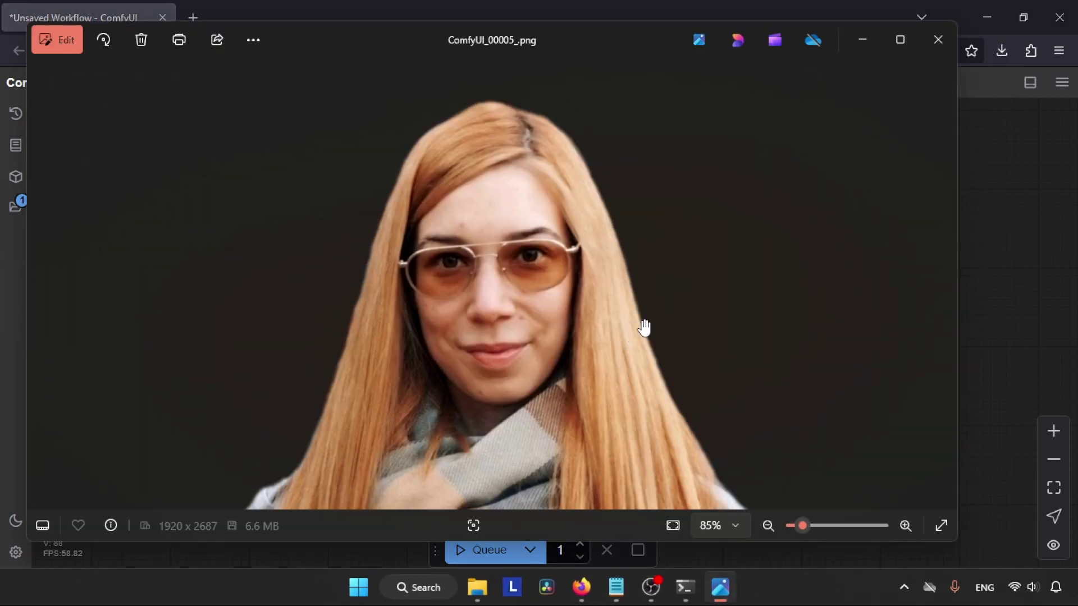
pyautogui.scroll(-5, 668, 262)
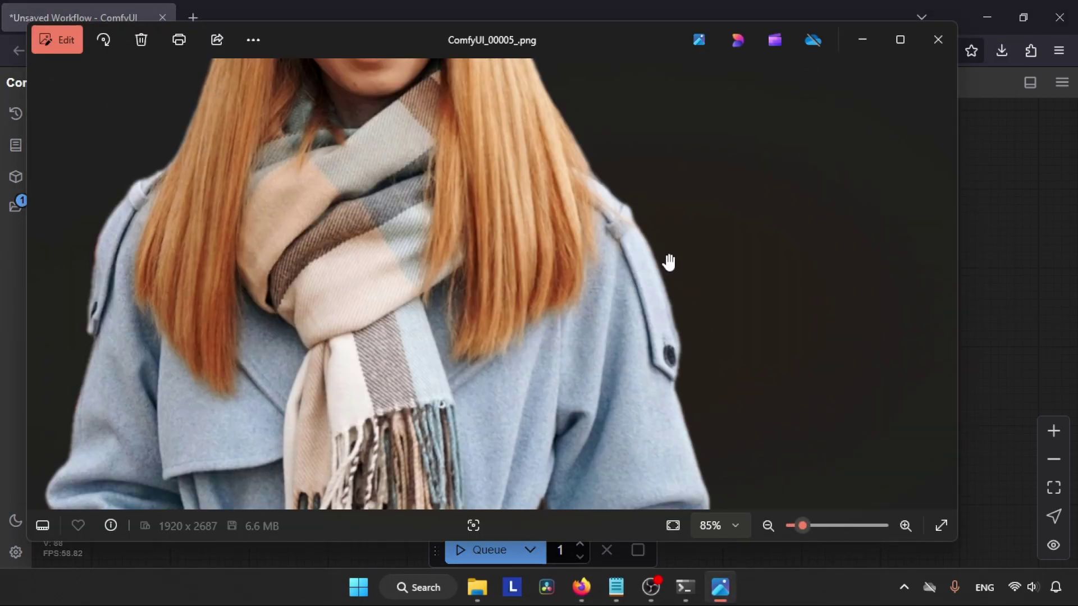
pyautogui.moveTo(668, 460); pyautogui.dragTo(726, 328)
pyautogui.moveTo(588, 479); pyautogui.dragTo(457, 331)
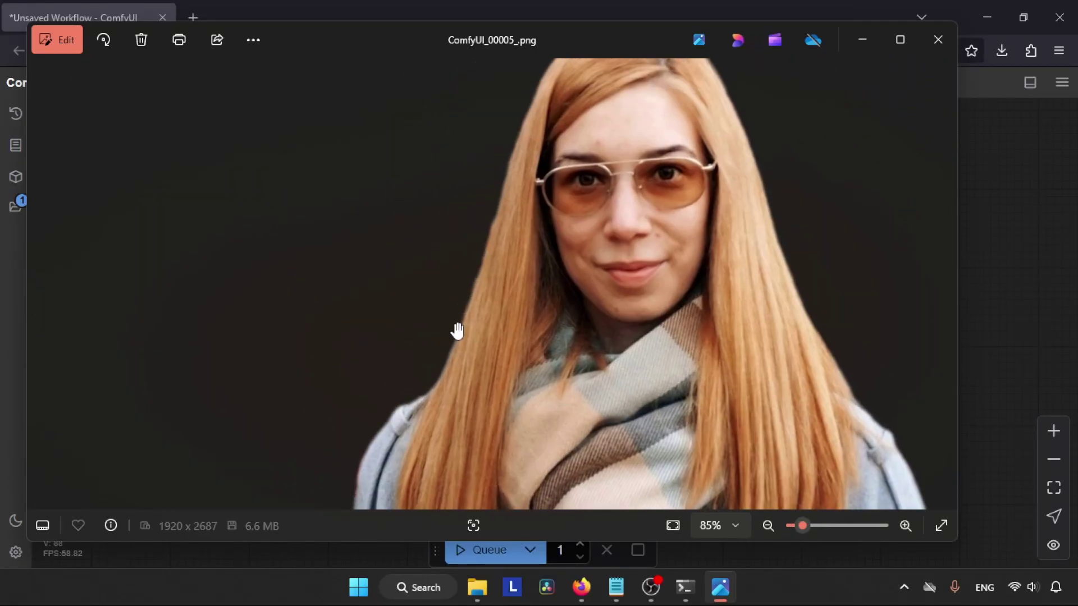
pyautogui.scroll(2, 496, 208)
pyautogui.press('Escape')
# Set the RMBG node's mask_offset to -14, run the workflow and inspect the result in the Save Image node
pyautogui.moveTo(219, 271); pyautogui.dragTo(416, 315)
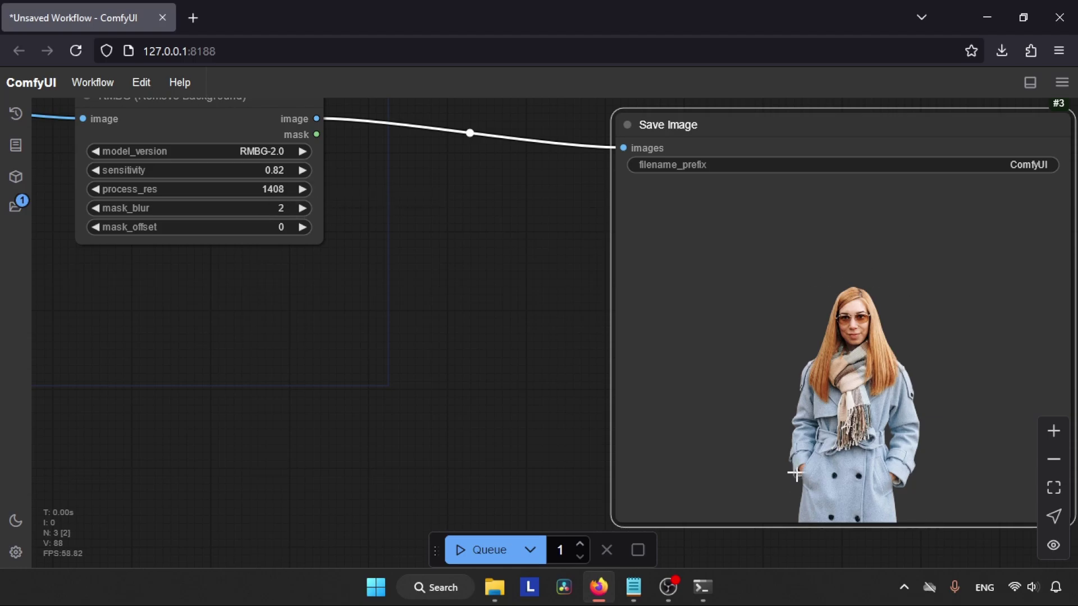
pyautogui.moveTo(399, 347); pyautogui.dragTo(436, 306)
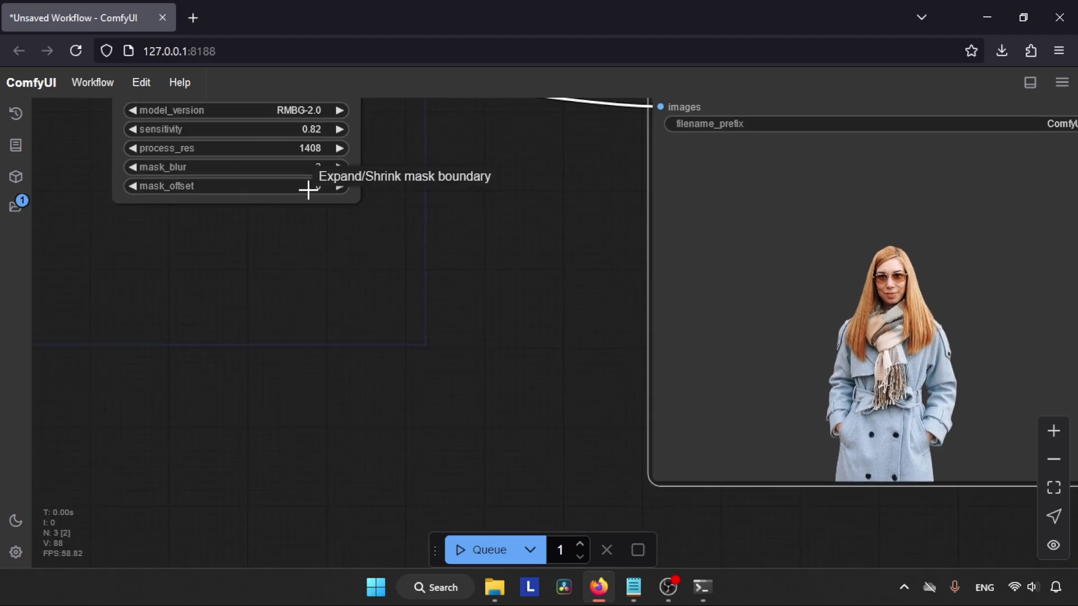
pyautogui.moveTo(306, 190); pyautogui.dragTo(301, 188)
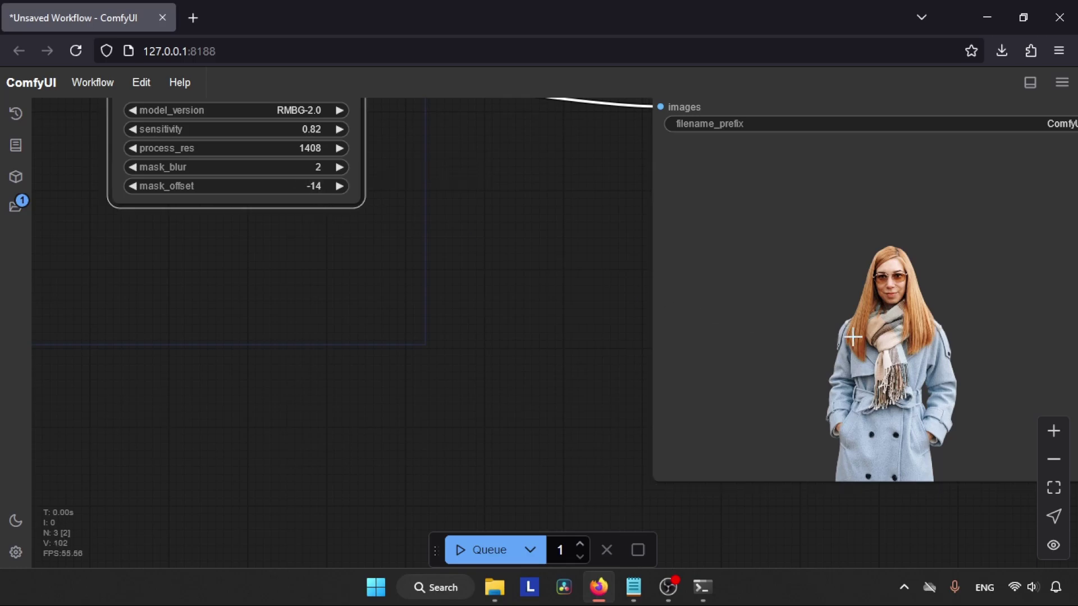
pyautogui.moveTo(857, 337); pyautogui.dragTo(582, 343)
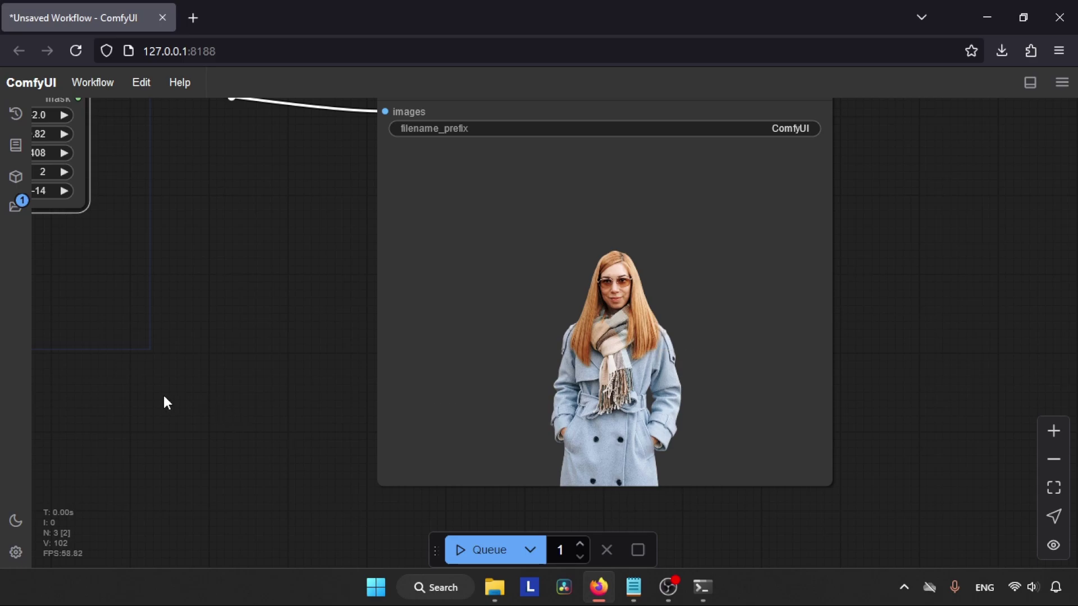
pyautogui.moveTo(163, 398); pyautogui.dragTo(264, 397)
pyautogui.click(474, 552)
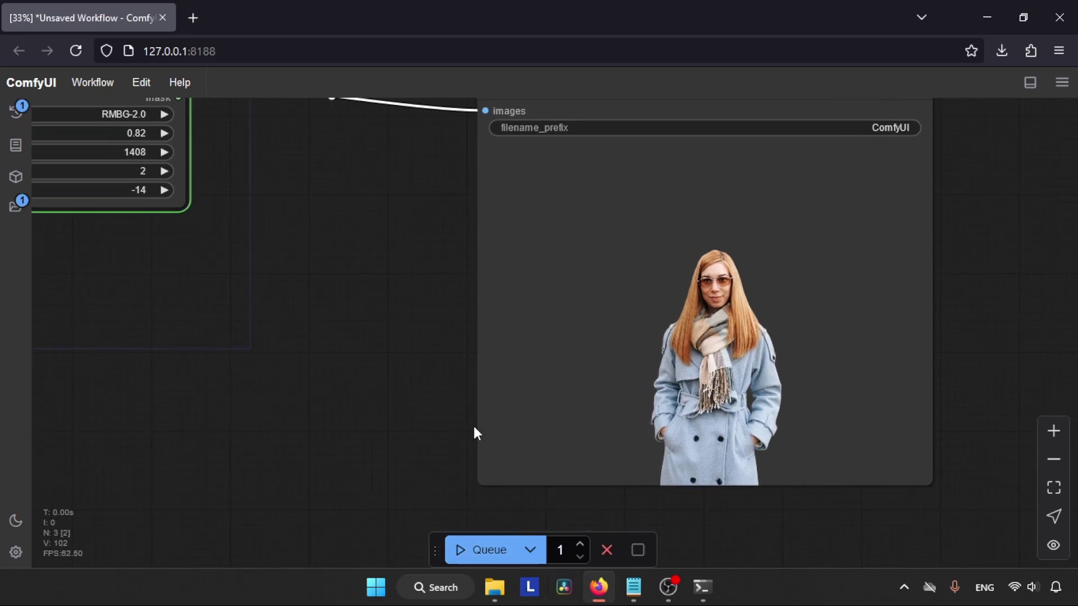
pyautogui.moveTo(727, 343); pyautogui.dragTo(645, 329)
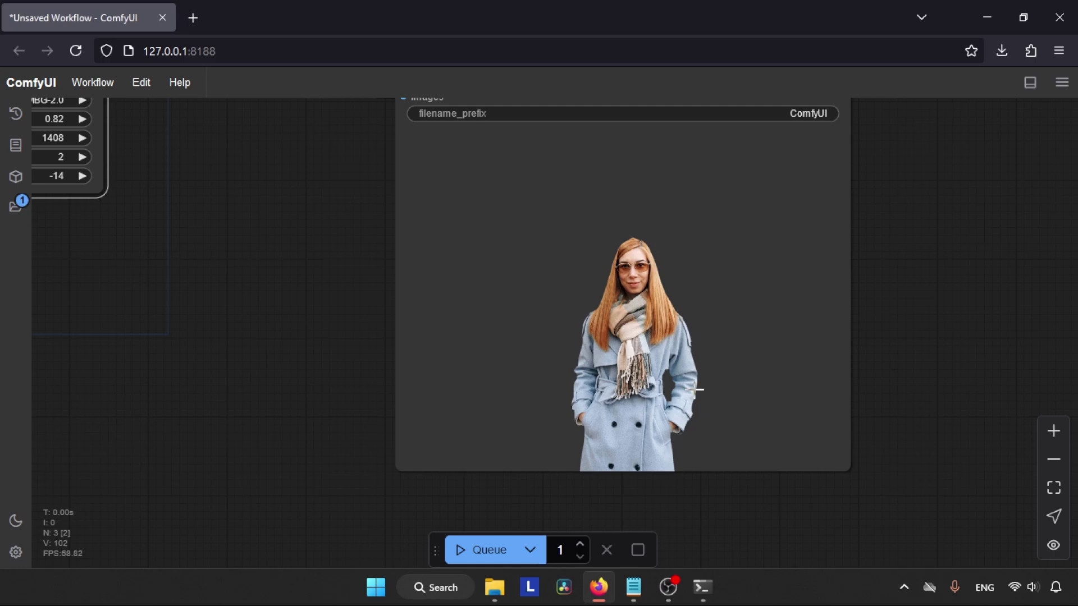
# Set the RMBG node's mask_offset to 14, run the workflow and inspect the cutout edges in the Save Image node
pyautogui.moveTo(502, 347); pyautogui.dragTo(698, 339)
pyautogui.moveTo(212, 169); pyautogui.dragTo(227, 169)
pyautogui.click(477, 547)
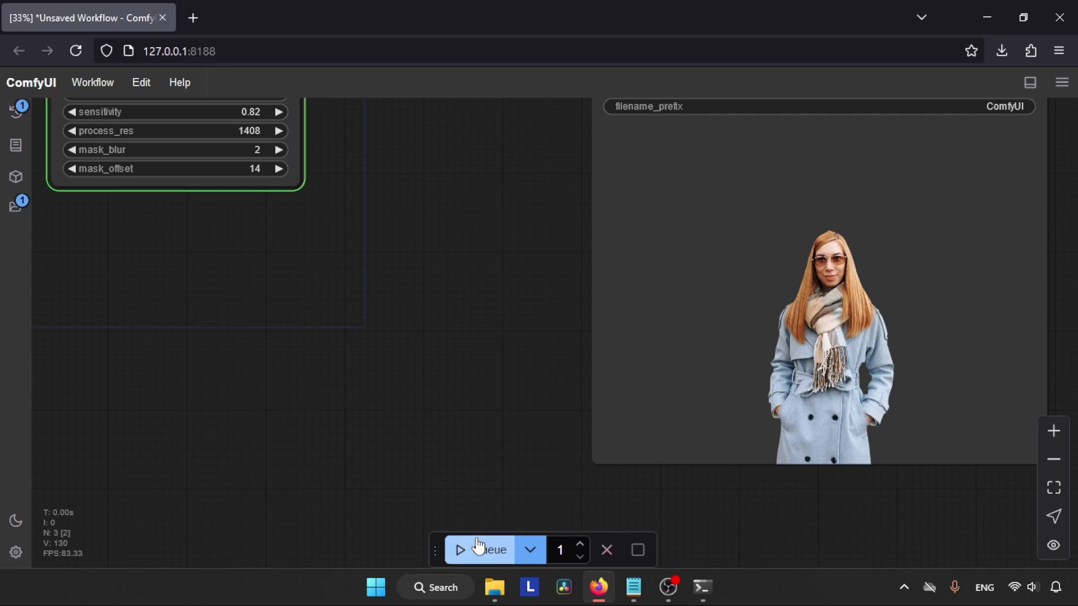
pyautogui.moveTo(856, 318); pyautogui.dragTo(631, 296)
pyautogui.click(1053, 434)
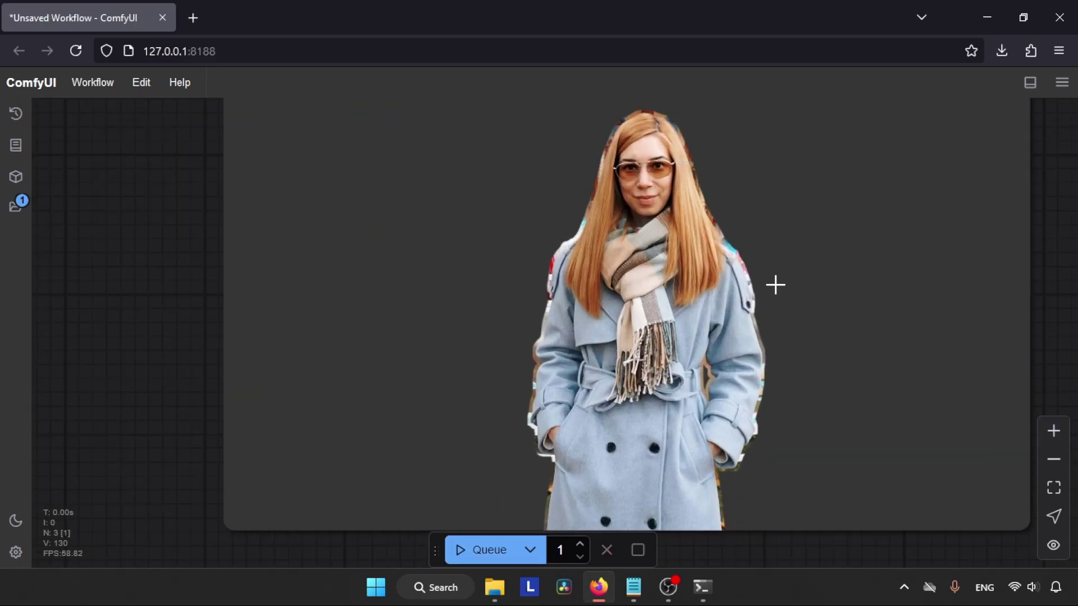
# Set the RMBG node's mask_offset to 0
pyautogui.moveTo(74, 113); pyautogui.dragTo(459, 187)
pyautogui.click(460, 188)
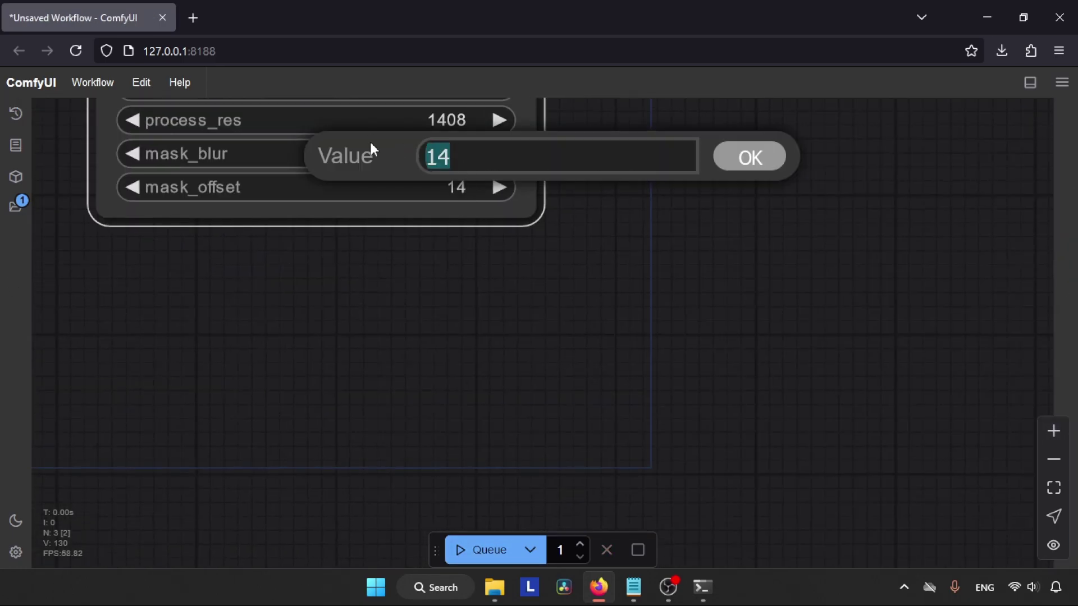
pyautogui.write('0')
pyautogui.press('Return')
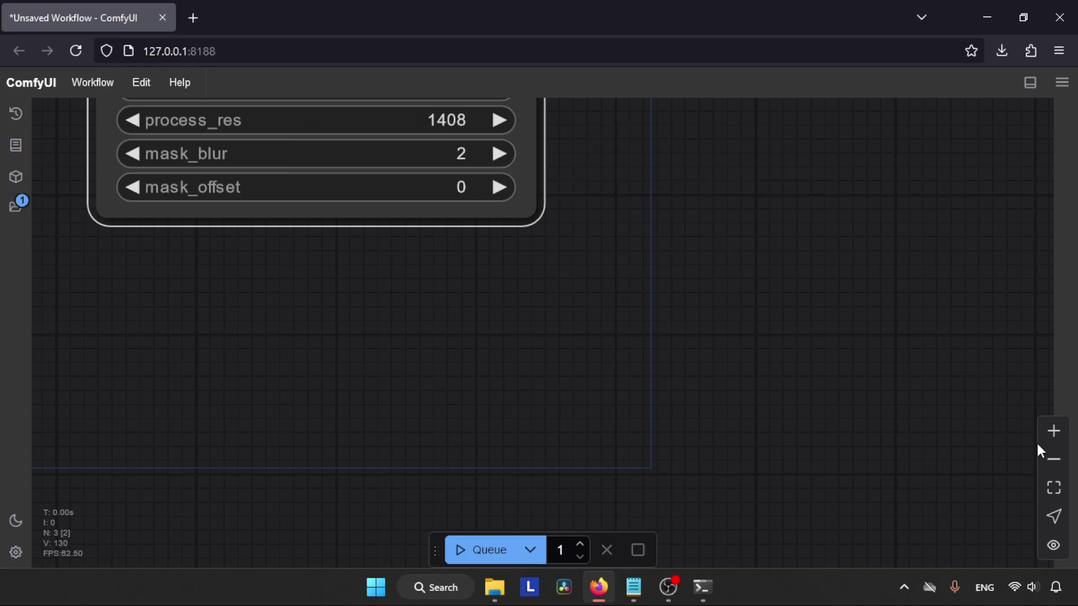
# Move the Save Image node farther away from the RMBG node to make room between them
pyautogui.click(1054, 465)
pyautogui.click(1054, 465)
pyautogui.click(1056, 465)
pyautogui.click(1057, 465)
pyautogui.moveTo(766, 303); pyautogui.dragTo(440, 271)
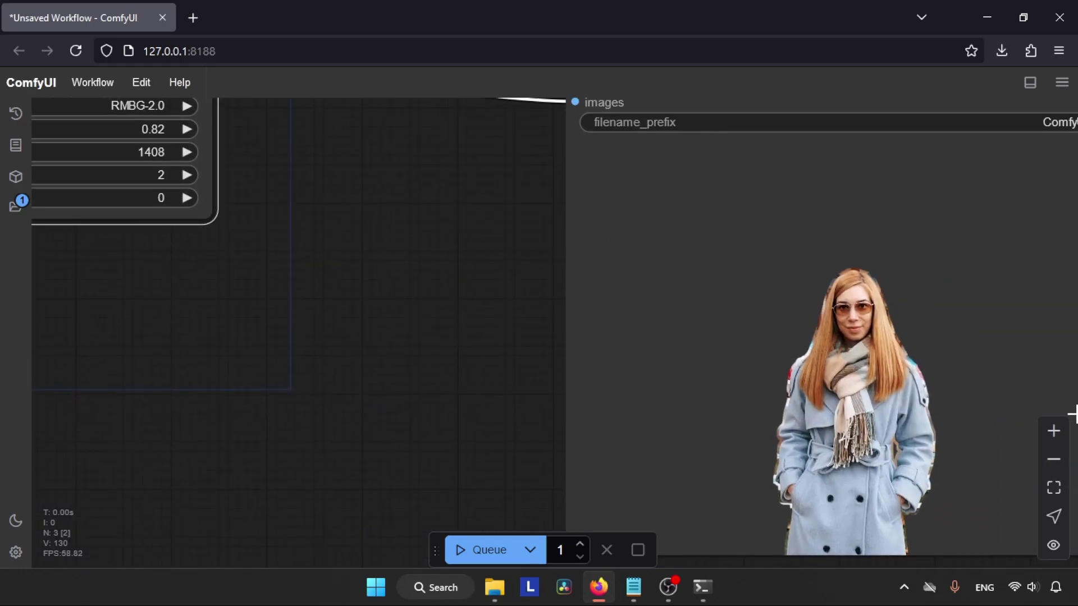
pyautogui.click(1054, 459)
pyautogui.click(1053, 459)
pyautogui.moveTo(315, 144); pyautogui.dragTo(358, 170)
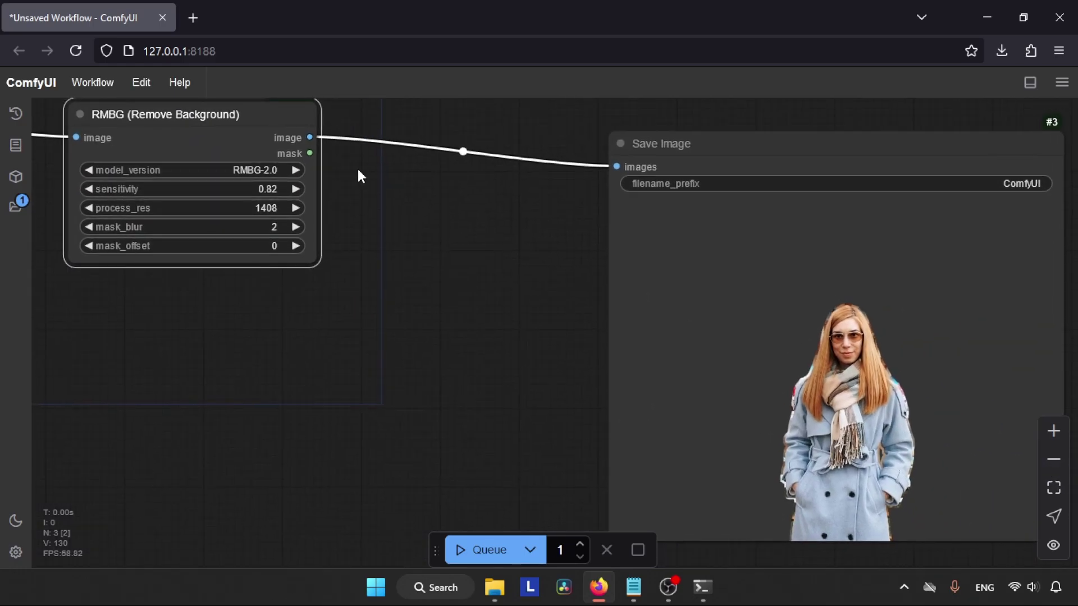
pyautogui.moveTo(887, 327); pyautogui.dragTo(761, 285)
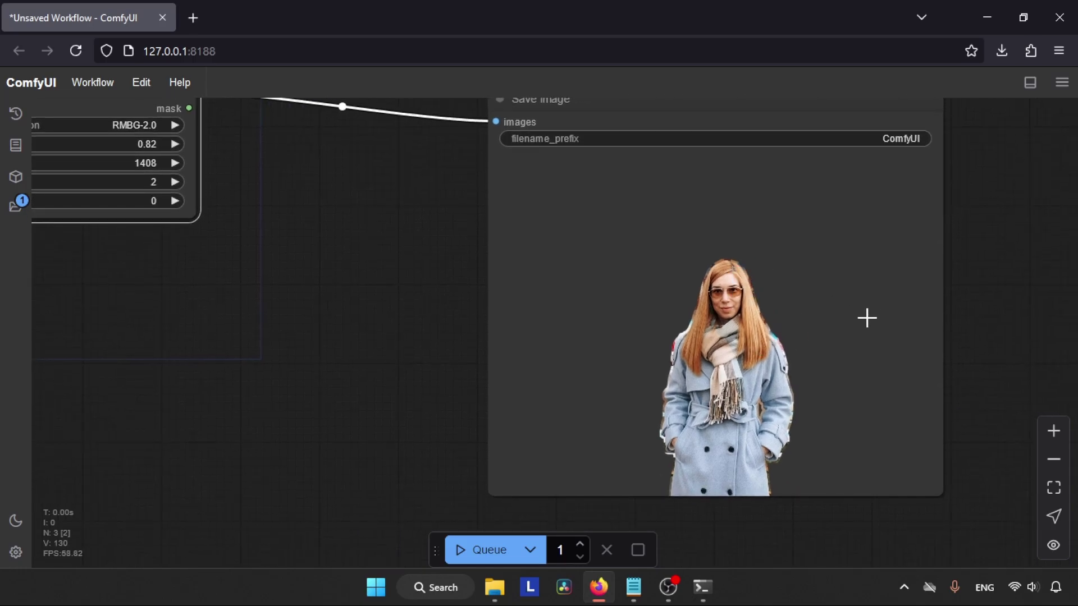
pyautogui.moveTo(426, 289); pyautogui.dragTo(467, 386)
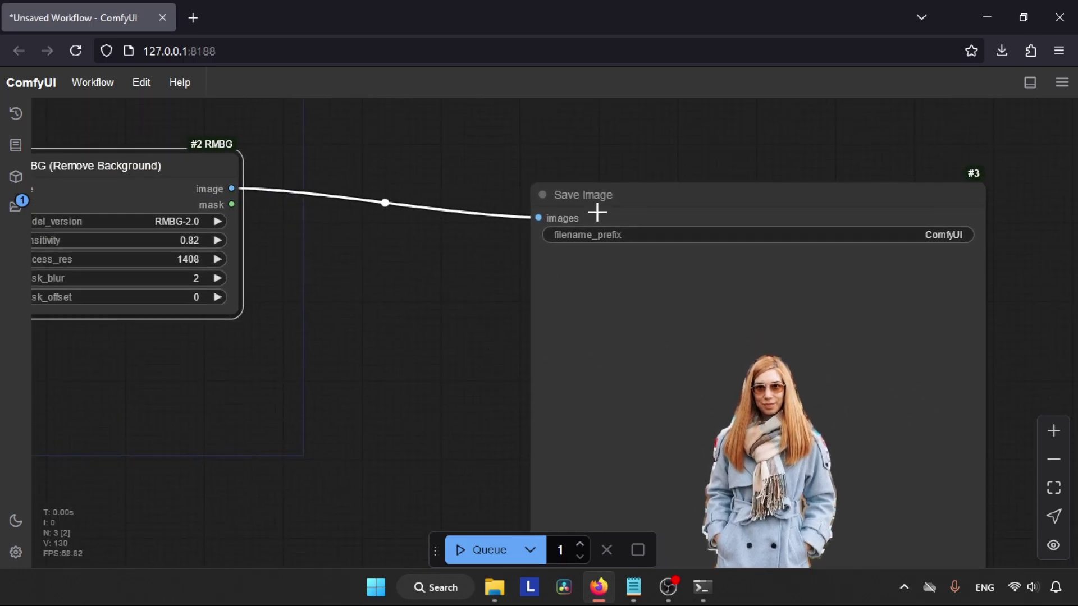
pyautogui.moveTo(613, 198); pyautogui.dragTo(832, 146)
pyautogui.middleClick(207, 188)
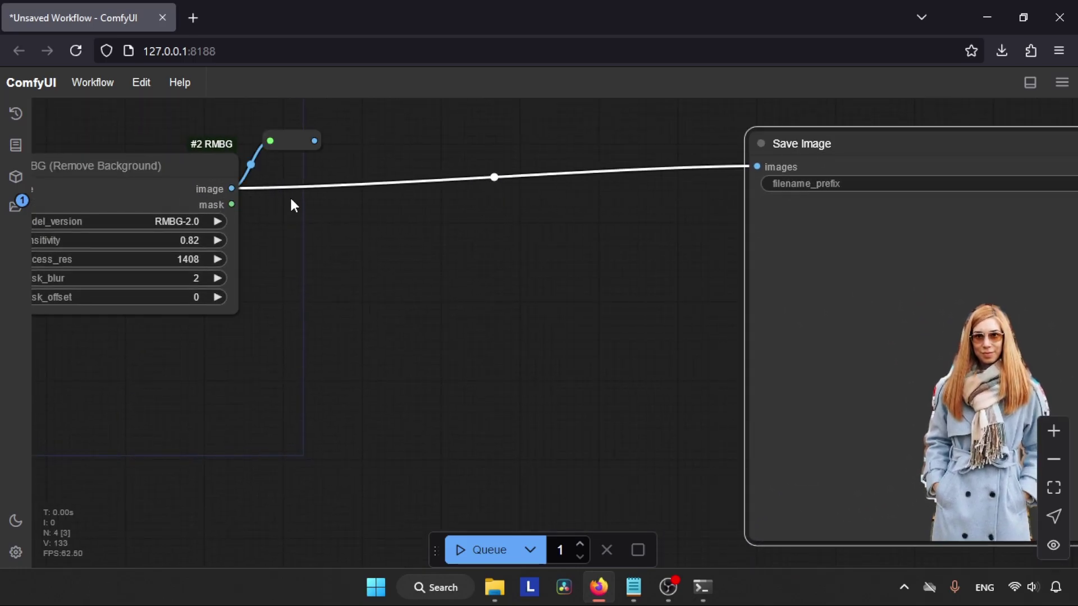
pyautogui.moveTo(314, 141); pyautogui.dragTo(397, 243)
pyautogui.click(282, 142)
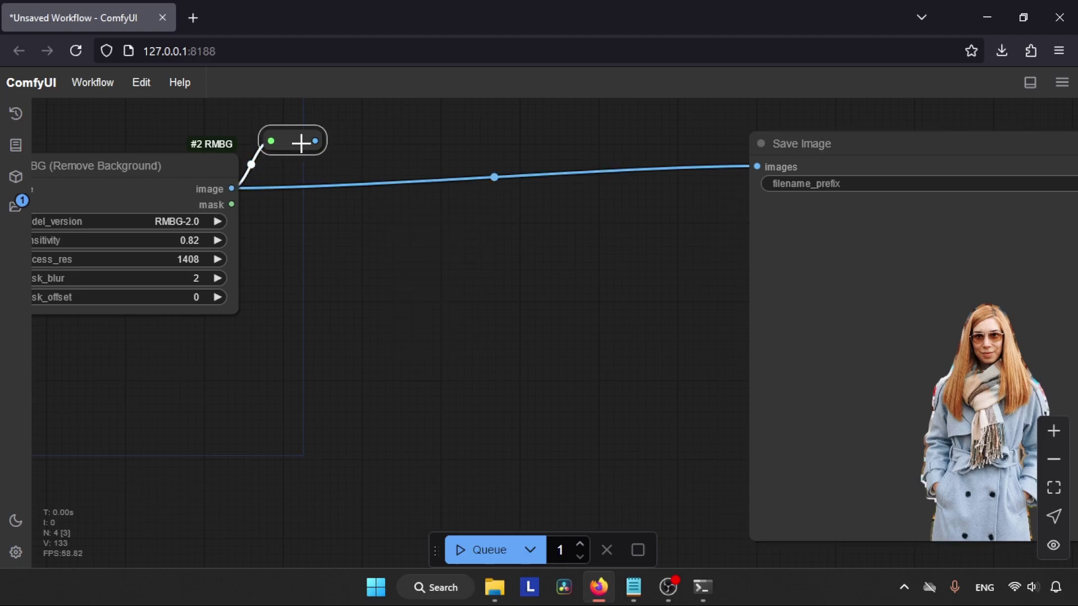
pyautogui.press('Delete')
# Add a Convert Mask to Image node between the RMBG and Save Image nodes and connect RMBG's mask output to its mask input
pyautogui.hscroll(-2, 431, 315)
pyautogui.scroll(1, 436, 292)
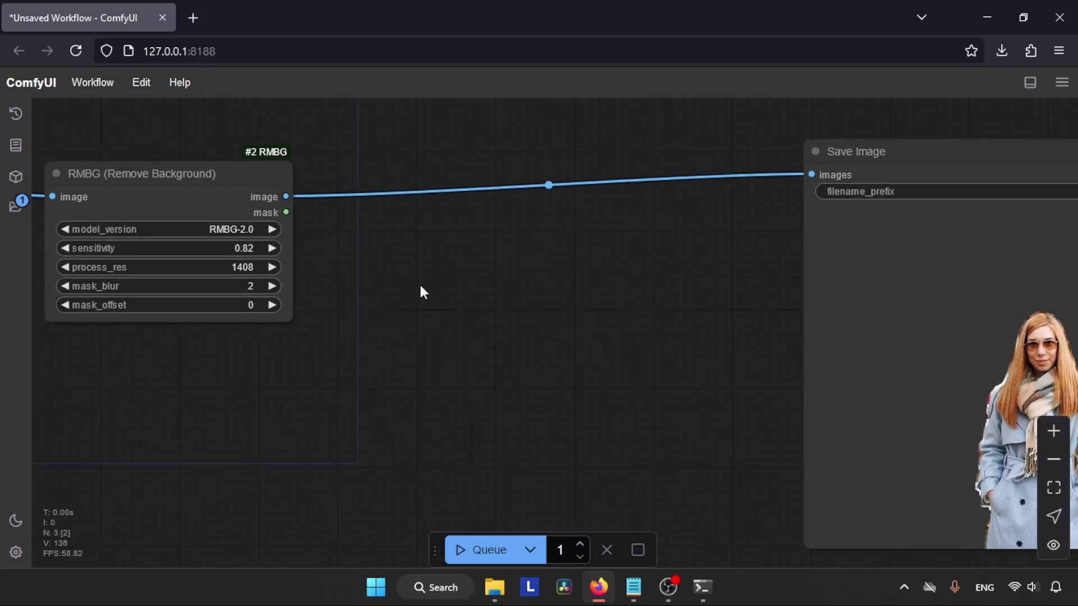
pyautogui.doubleClick(484, 288)
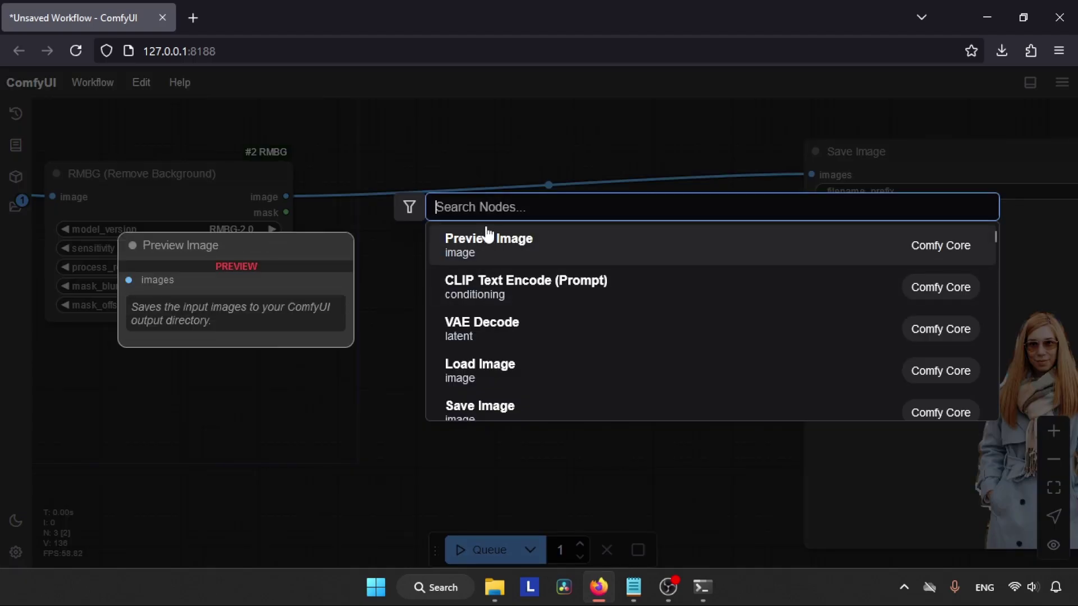
pyautogui.write('convert')
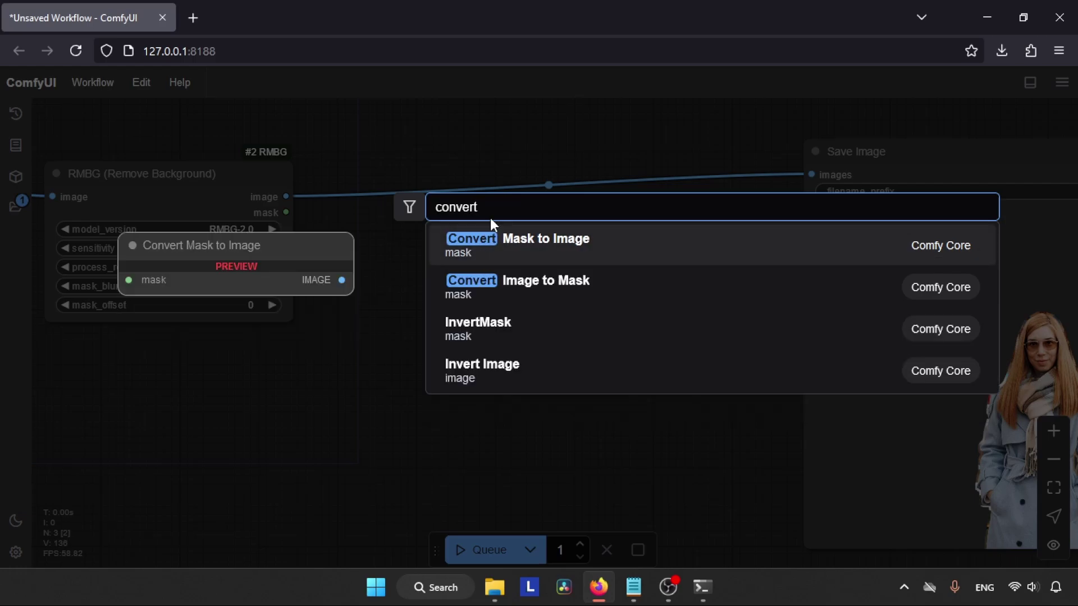
pyautogui.click(549, 245)
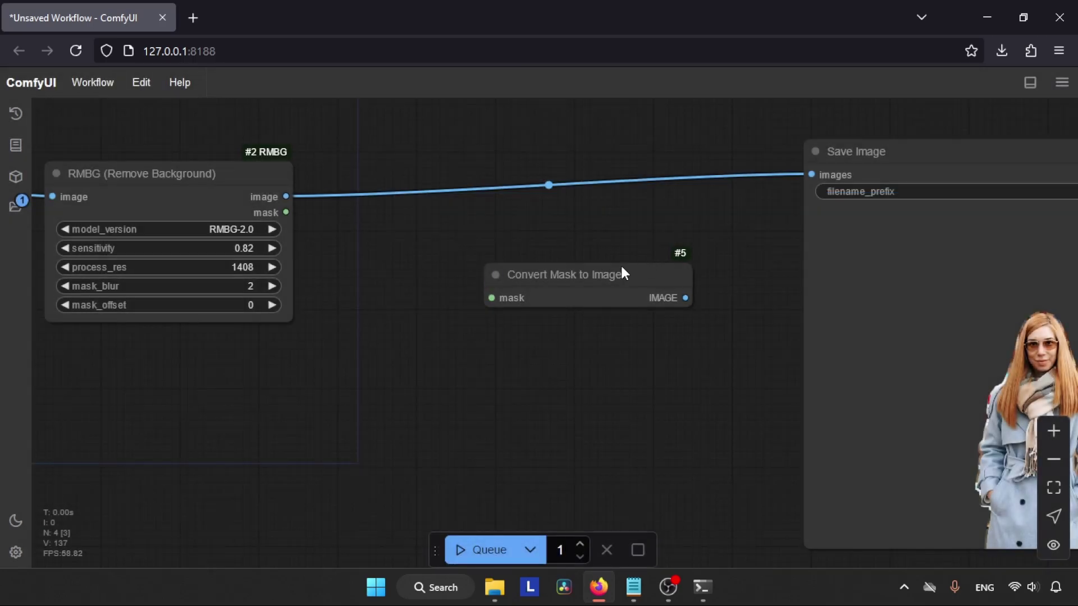
pyautogui.moveTo(621, 263); pyautogui.dragTo(550, 257)
pyautogui.moveTo(175, 176); pyautogui.dragTo(187, 176)
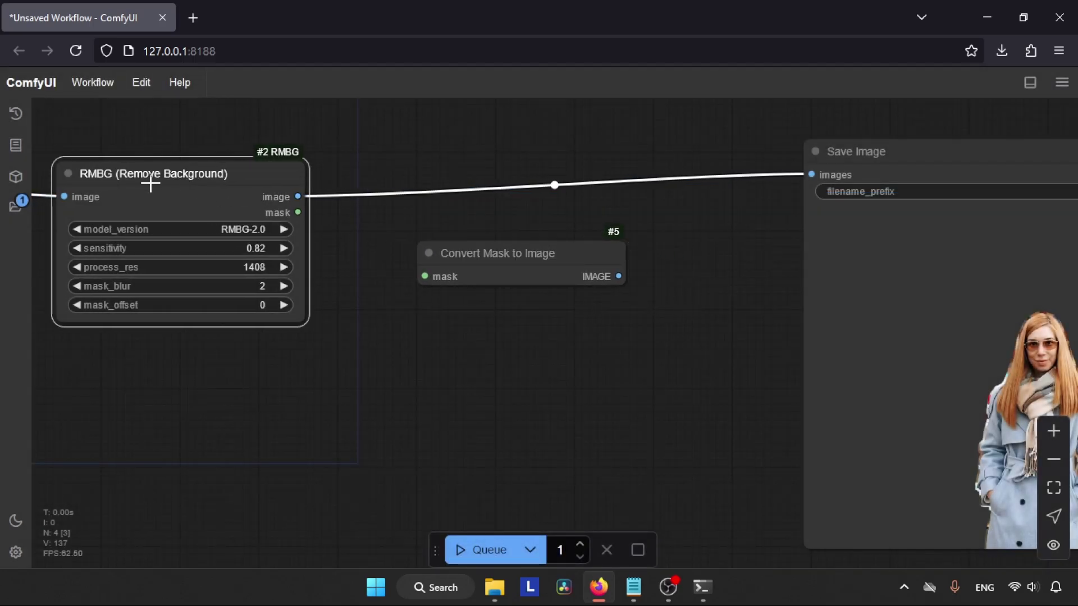
pyautogui.moveTo(298, 212); pyautogui.dragTo(433, 276)
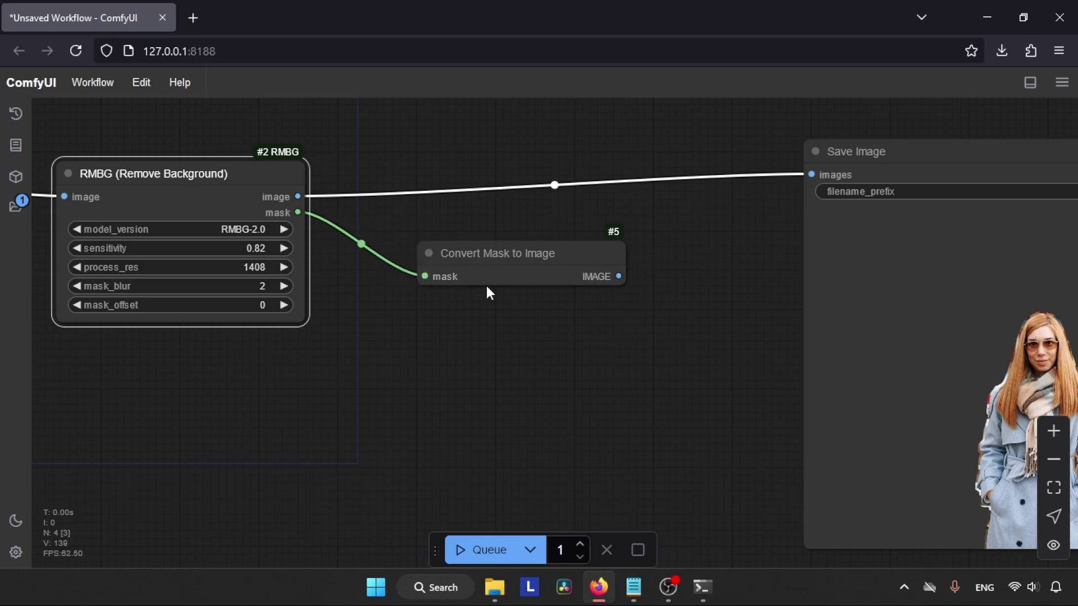
# Add a second Save Image node connected to the IMAGE output of Convert Mask to Image
pyautogui.moveTo(671, 401); pyautogui.dragTo(560, 350)
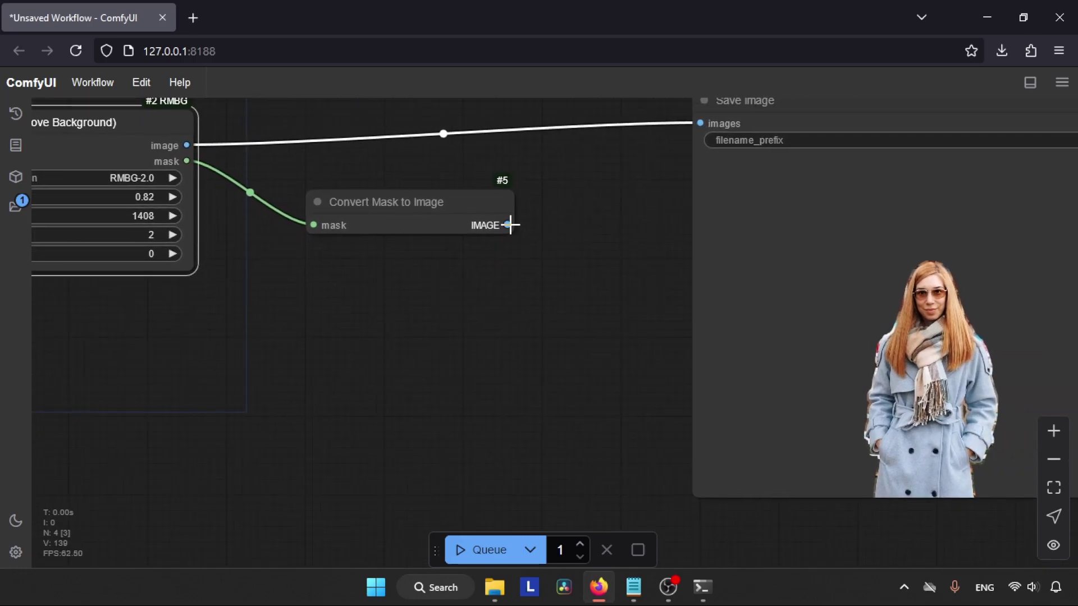
pyautogui.moveTo(510, 225); pyautogui.dragTo(456, 346)
pyautogui.click(624, 448)
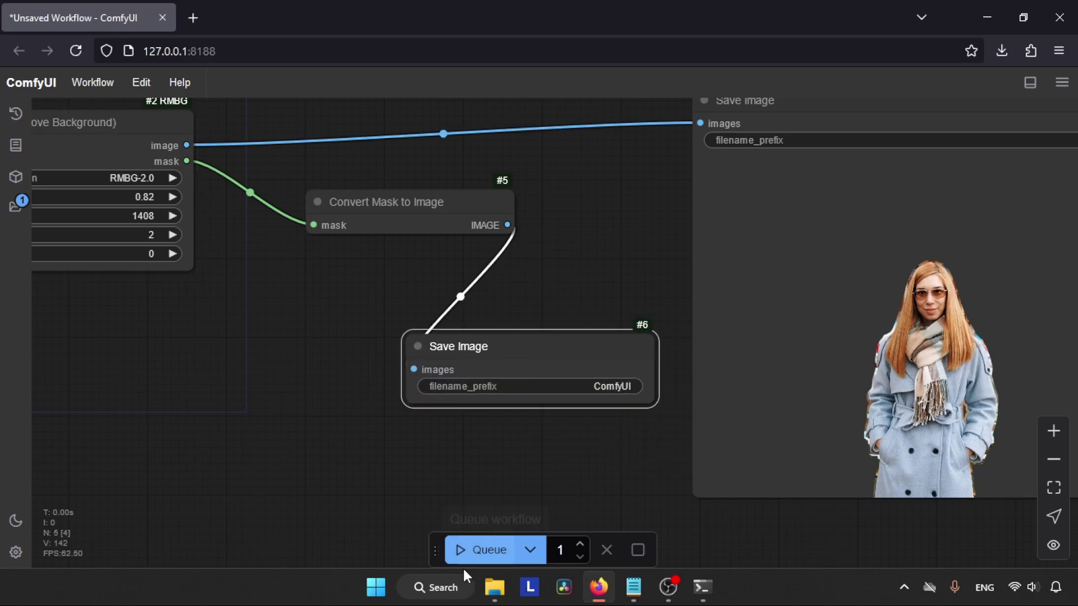
# Run the workflow and enlarge the new Save Image node to show the mask larger
pyautogui.click(472, 553)
pyautogui.scroll(-4, 520, 357)
pyautogui.hscroll(3, 520, 357)
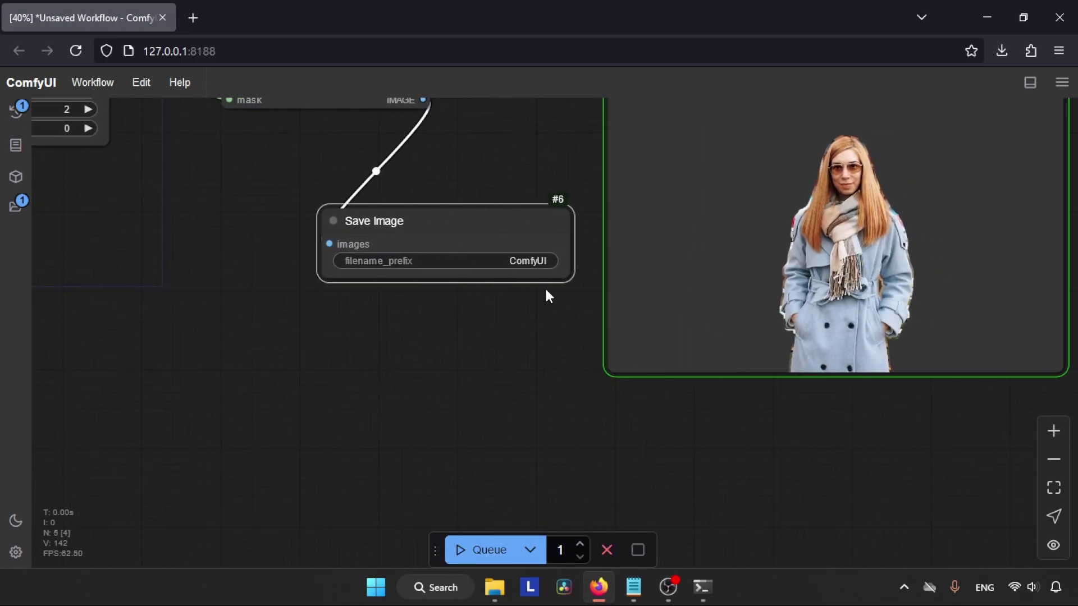
pyautogui.moveTo(575, 407); pyautogui.dragTo(625, 333)
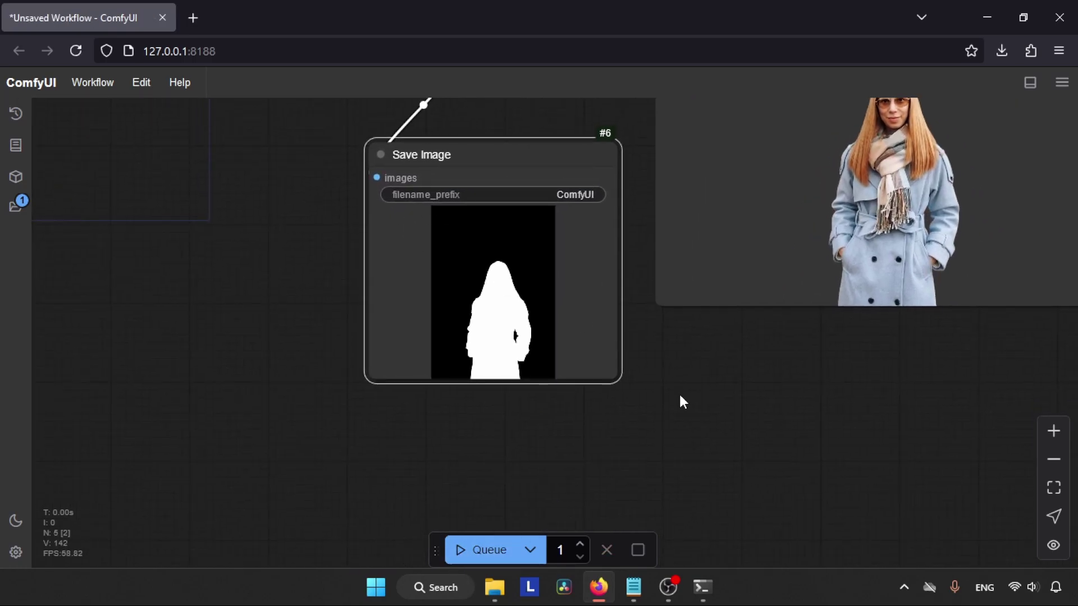
pyautogui.moveTo(619, 383); pyautogui.dragTo(692, 462)
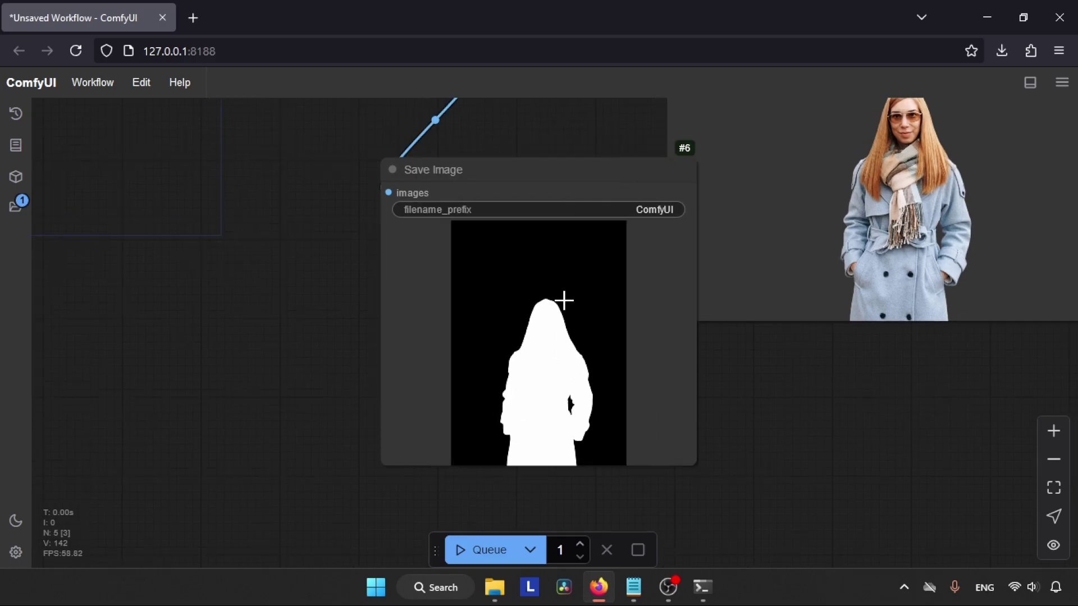
# Save the mask image from the new Save Image node and open the downloaded ComfyUI_00009_.png
pyautogui.rightClick(563, 300)
pyautogui.click(608, 250)
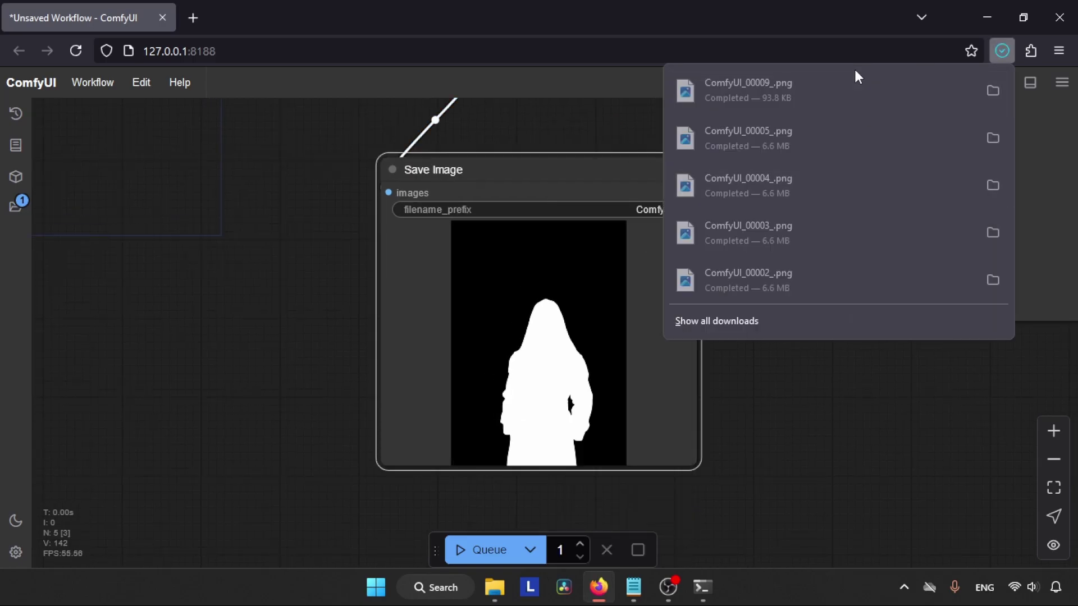
pyautogui.click(844, 80)
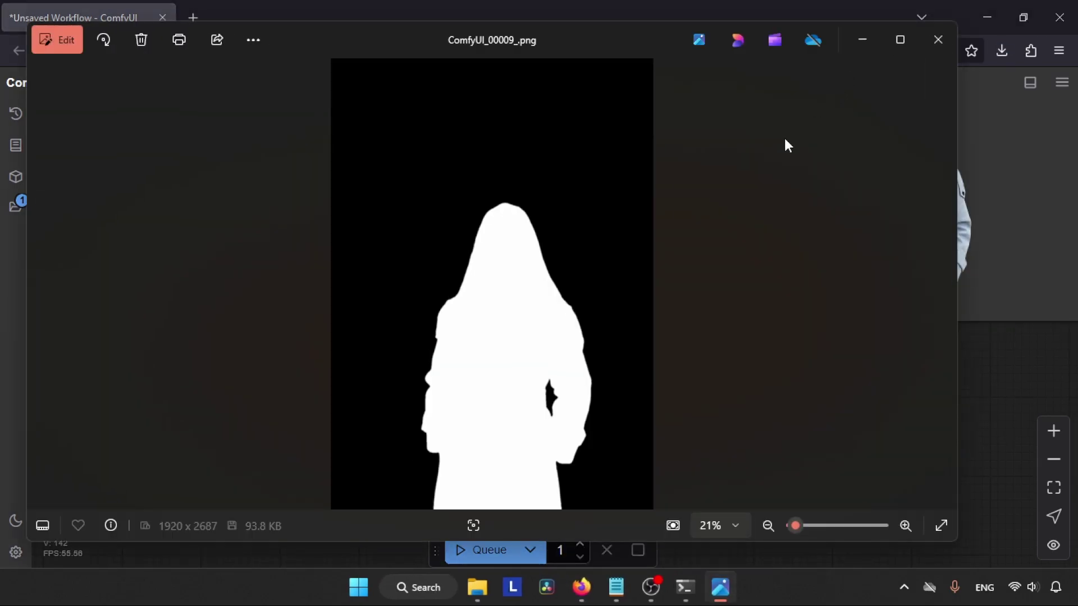